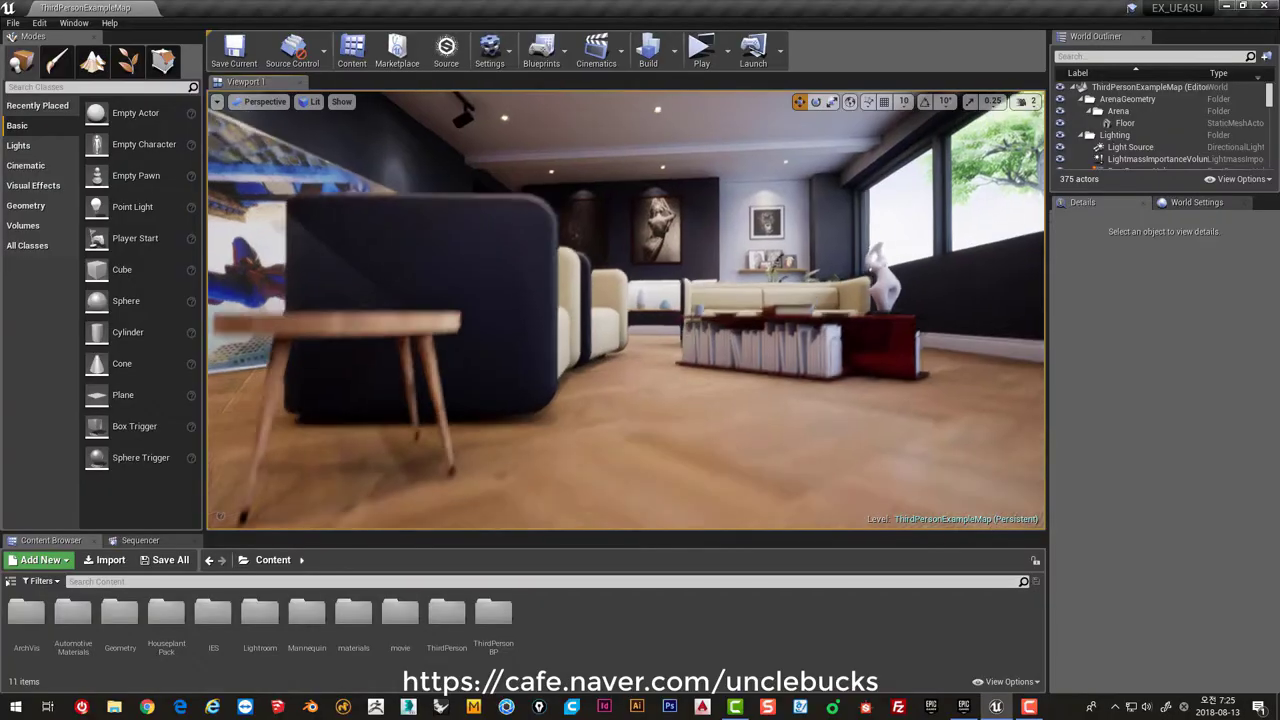
- Survey the lounge in the level view: ceiling lamp, lion picture, floor, sofas and coffee table
mouse_move(423, 415)
mouse_down()
mouse_move(460, 490)
mouse_move(520, 400)
mouse_up()
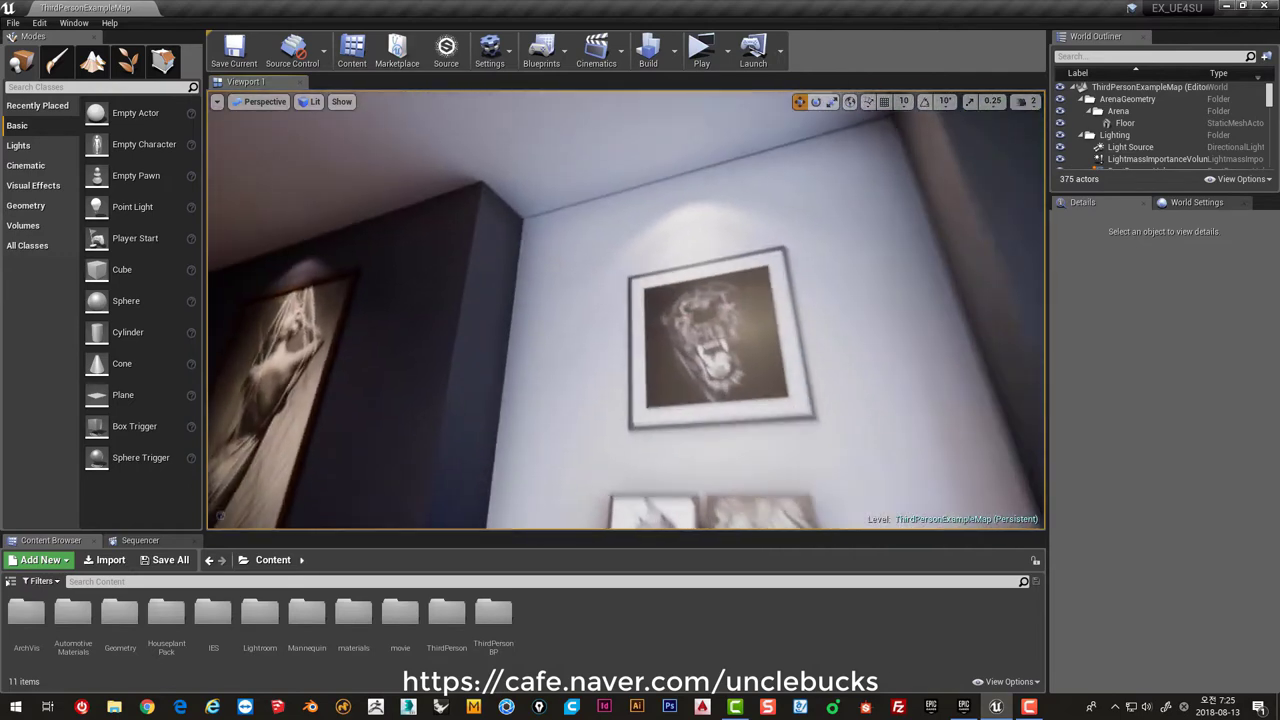
mouse_move(520, 400)
mouse_down()
mouse_move(470, 380)
mouse_move(520, 360)
mouse_up()
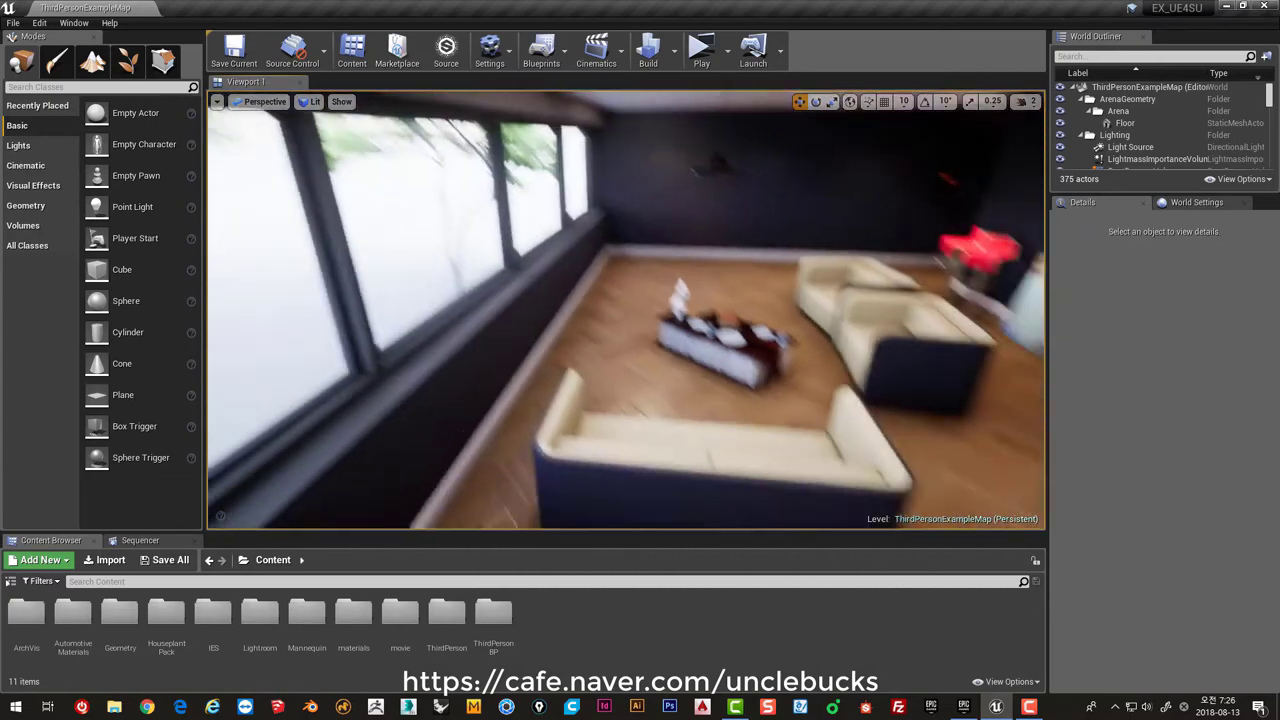
mouse_move(520, 360)
mouse_down()
mouse_move(520, 440)
mouse_move(600, 440)
mouse_up()
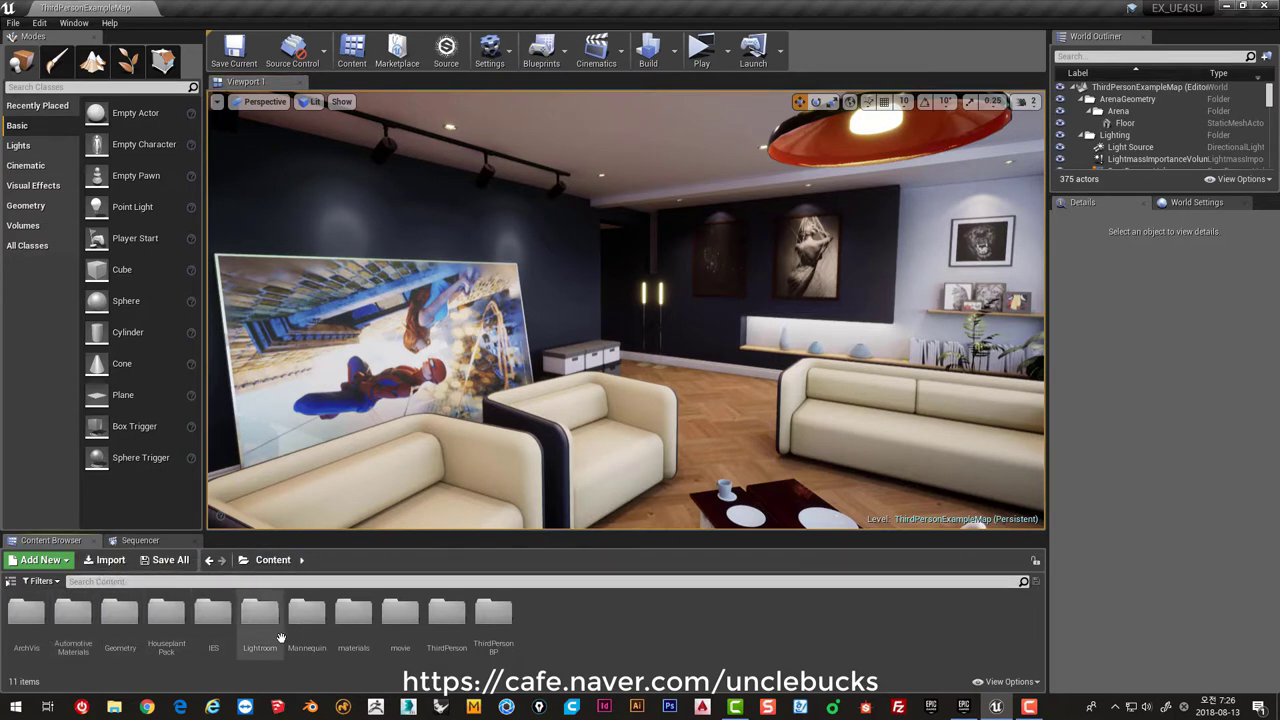
- Preview the Lmetal material from the materials folder, then close it
double_click(355, 615)
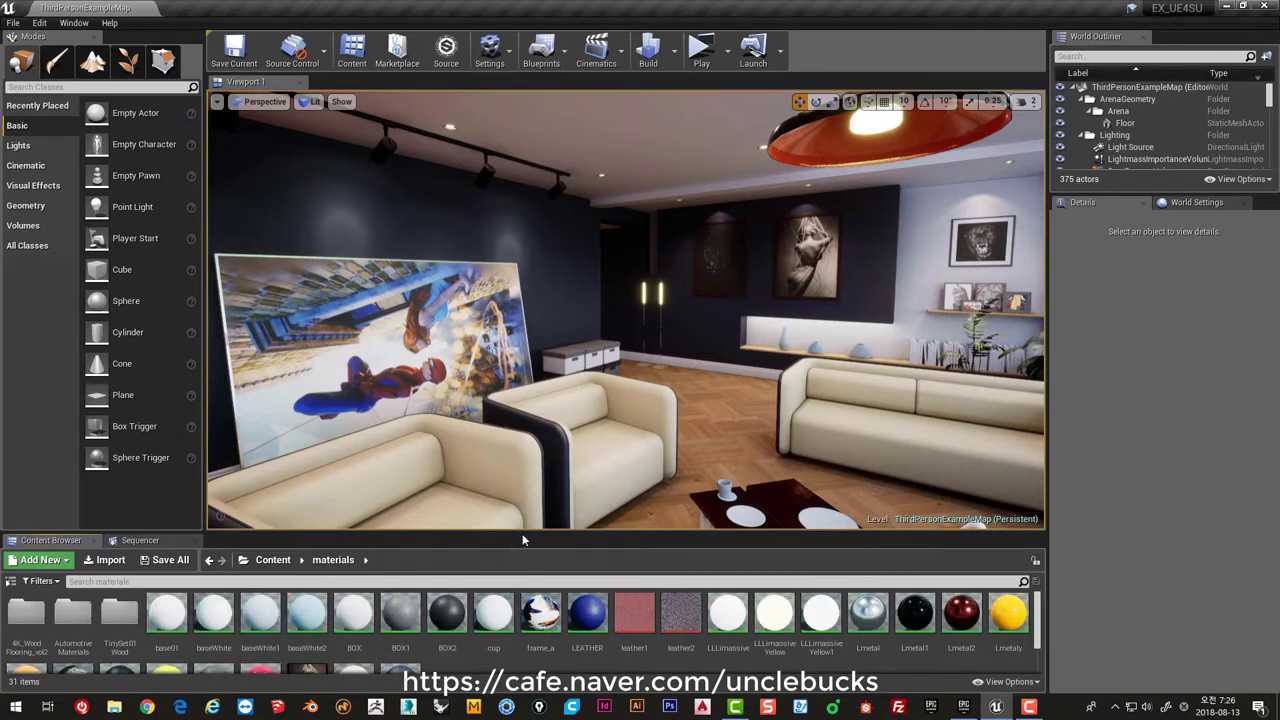
drag(522, 535, 522, 467)
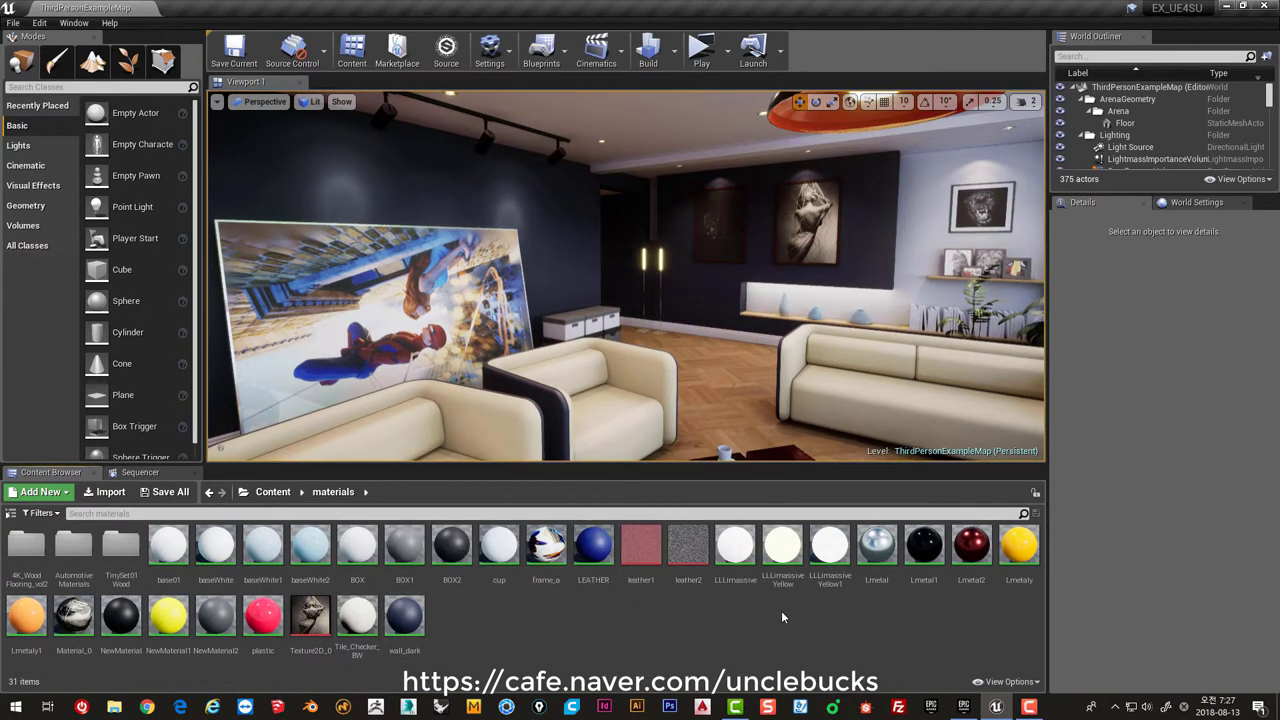
double_click(884, 555)
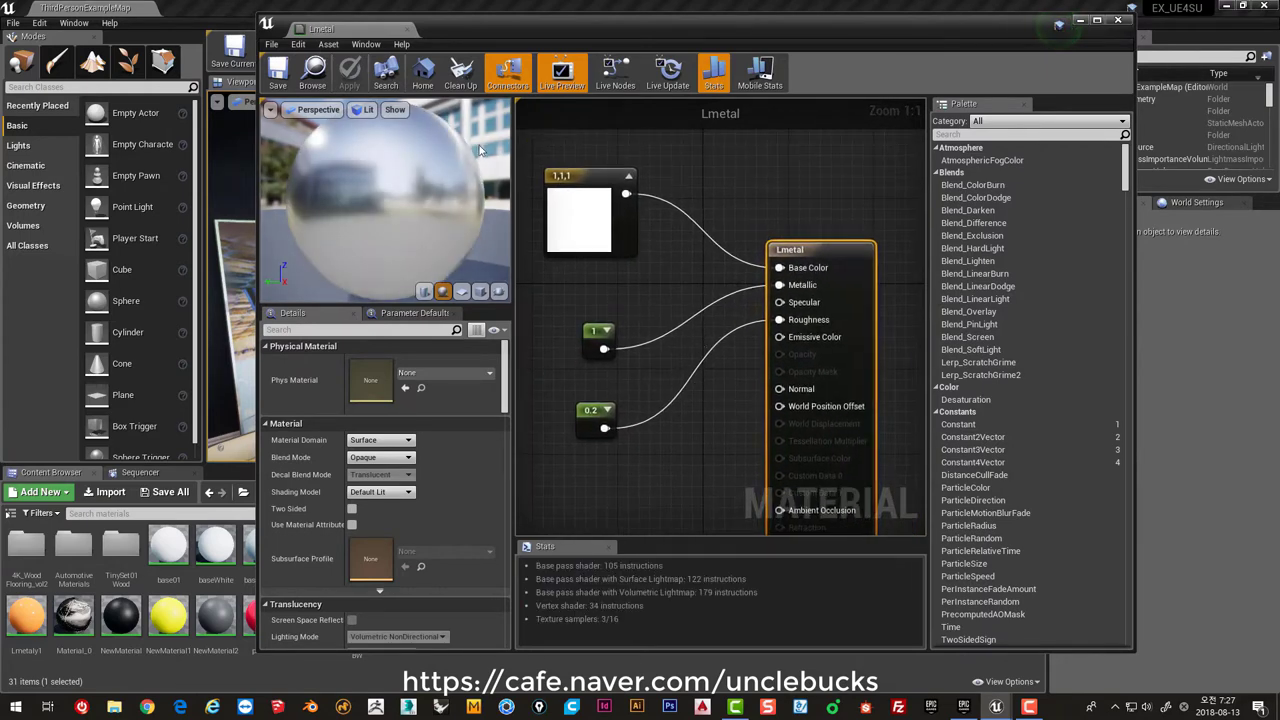
click(1115, 22)
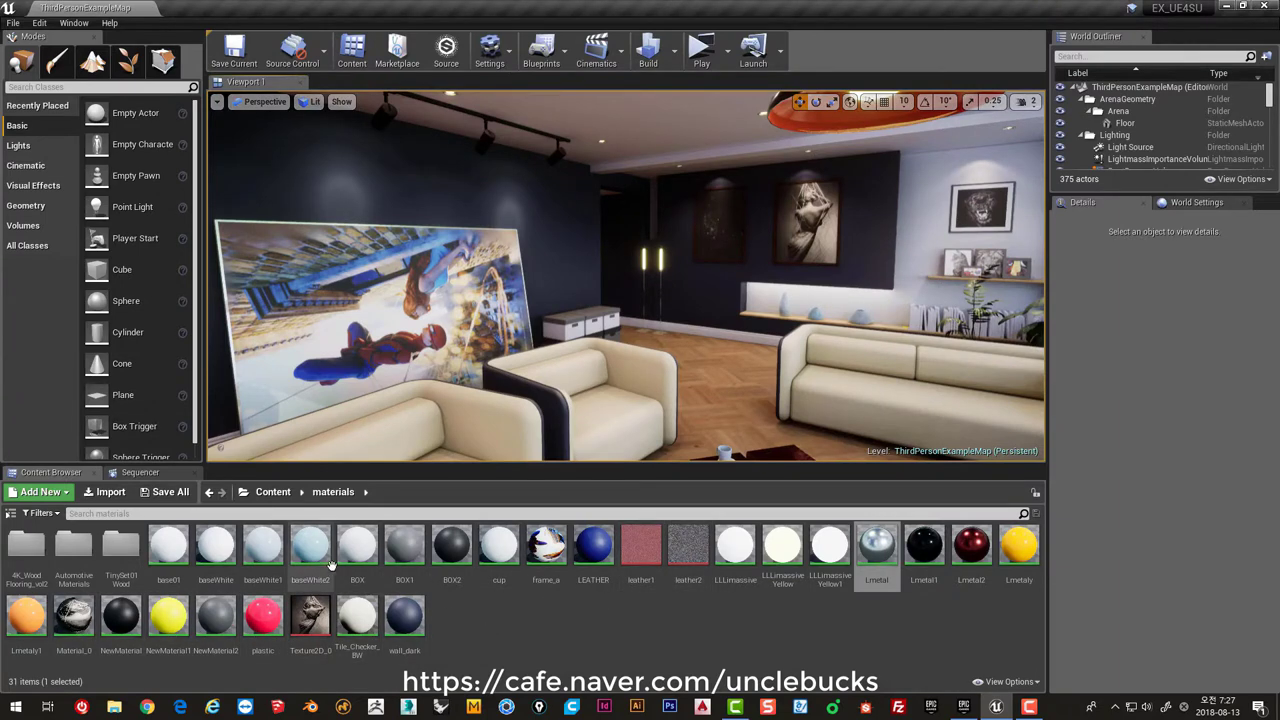
- Open the oak parquet material instance from 4K_WoodFlooring_vol2 > Materials
double_click(30, 550)
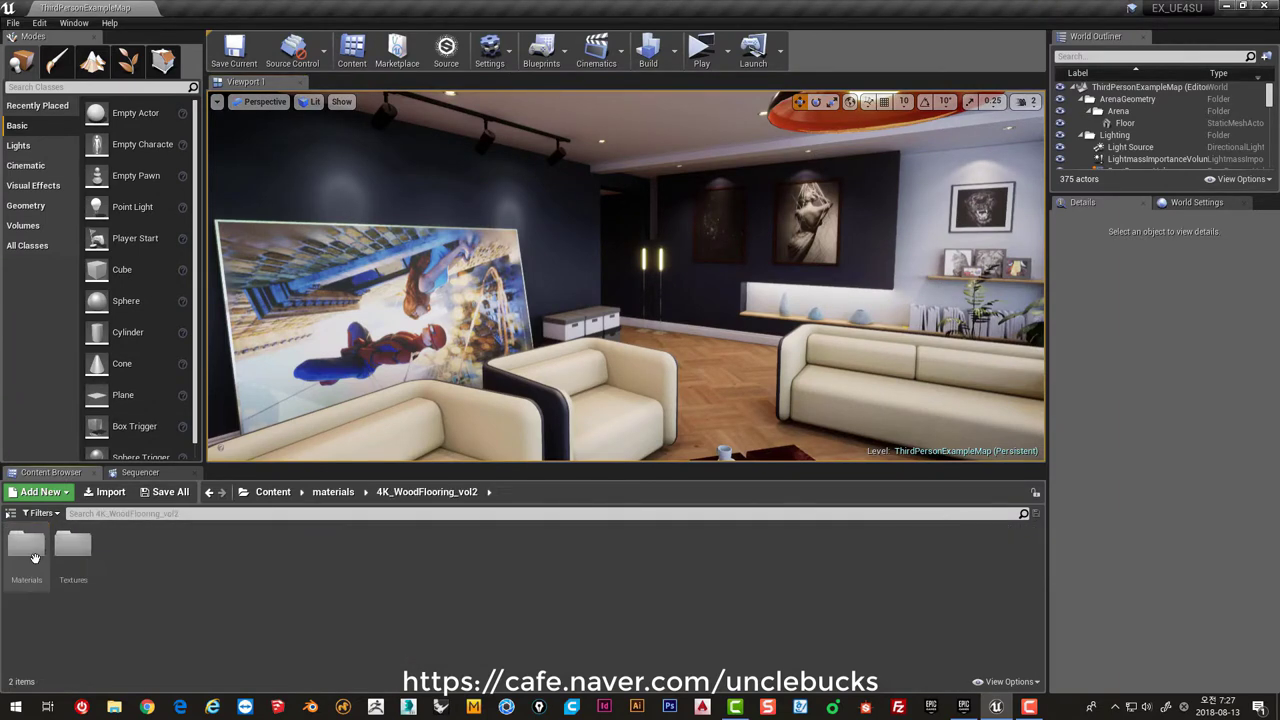
double_click(34, 558)
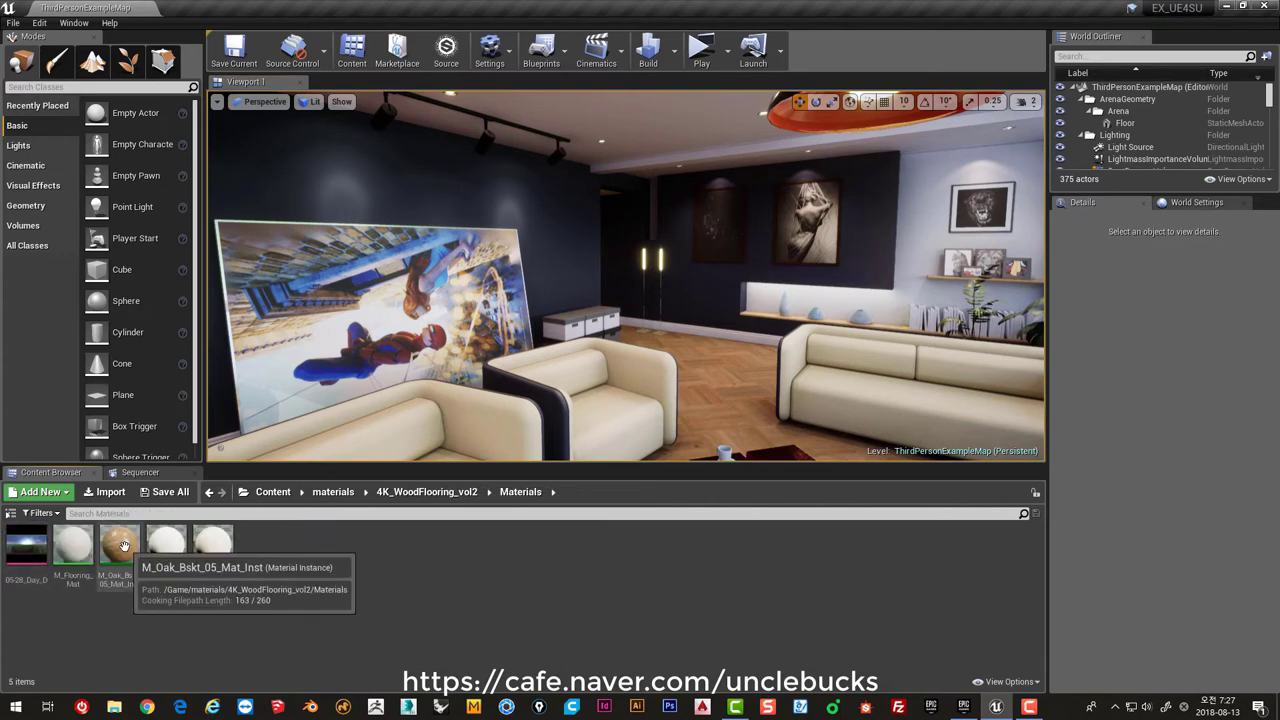
double_click(119, 548)
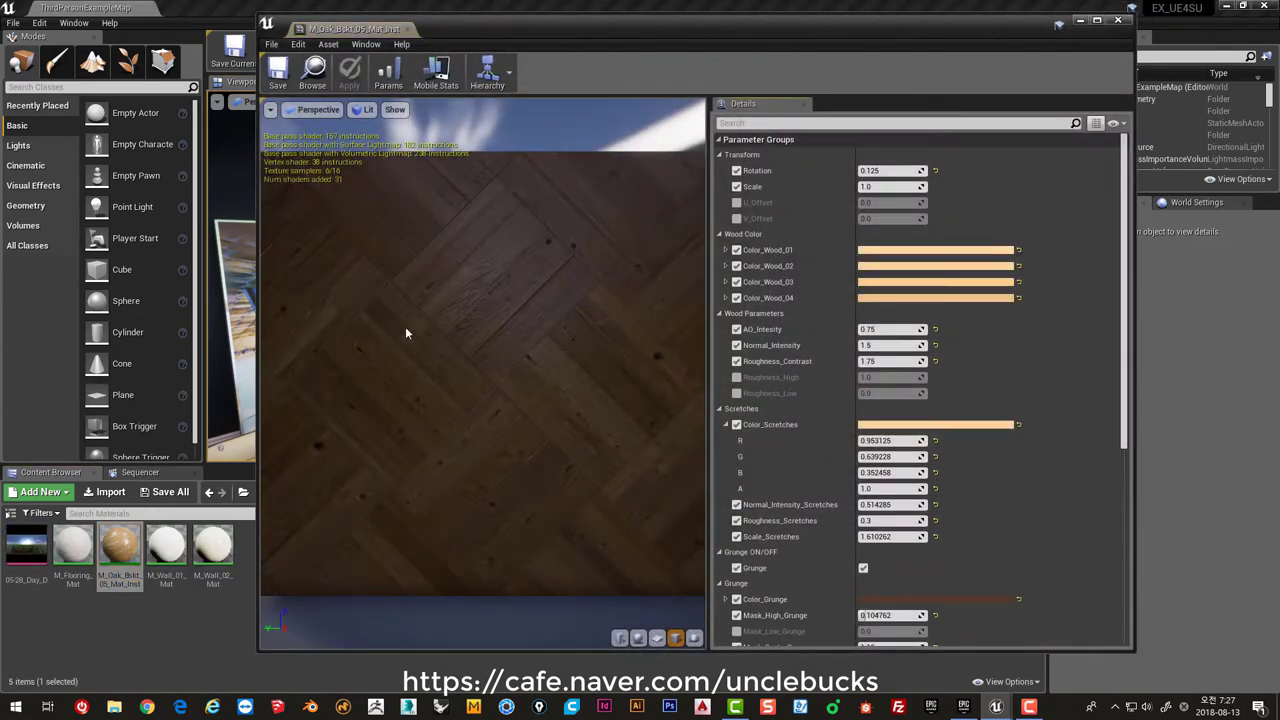
- Set the oak material instance's Scale to 5.0 and check the finer parquet in the preview
mouse_move(406, 331)
mouse_down()
mouse_move(460, 280)
mouse_move(440, 380)
mouse_move(430, 300)
mouse_move(406, 333)
mouse_move(420, 333)
mouse_move(380, 300)
mouse_up()
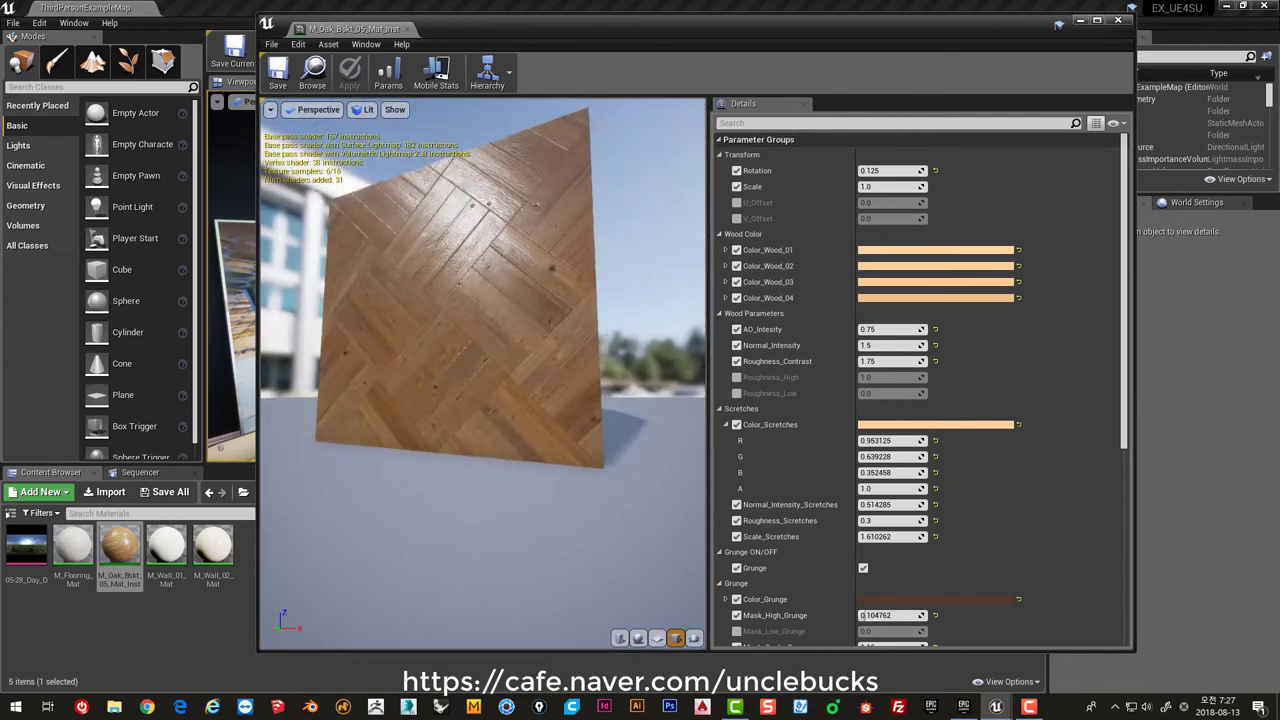
drag(380, 300, 420, 310)
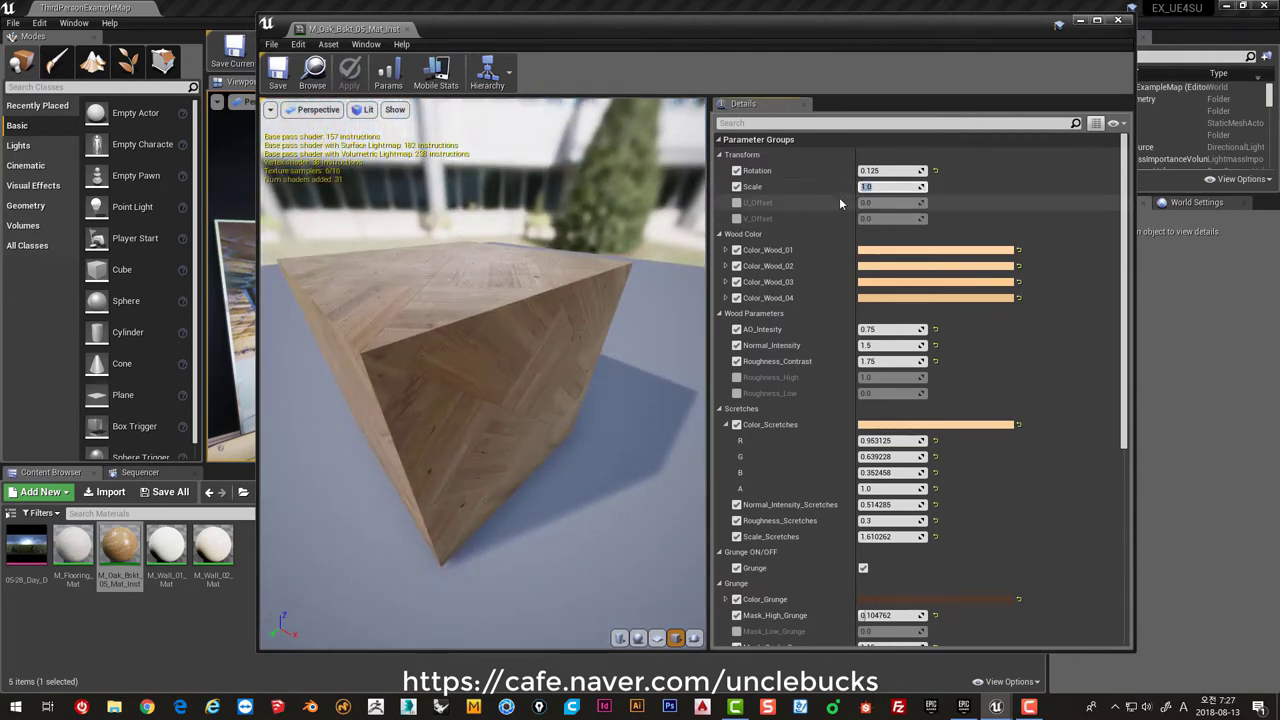
text(5)
key(Return)
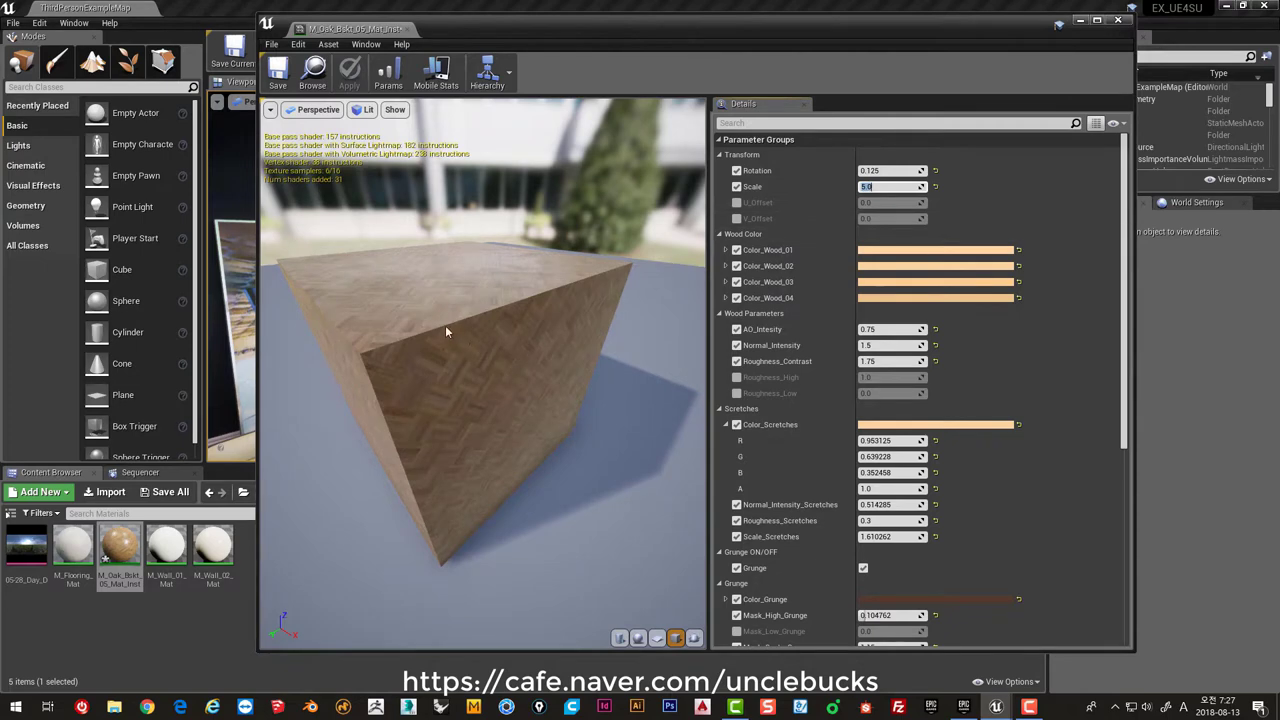
mouse_move(445, 325)
mouse_down()
mouse_move(438, 317)
mouse_move(470, 300)
mouse_move(540, 335)
mouse_move(474, 348)
mouse_up()
scroll(401, 279, up, 5)
scroll(474, 348, down, 5)
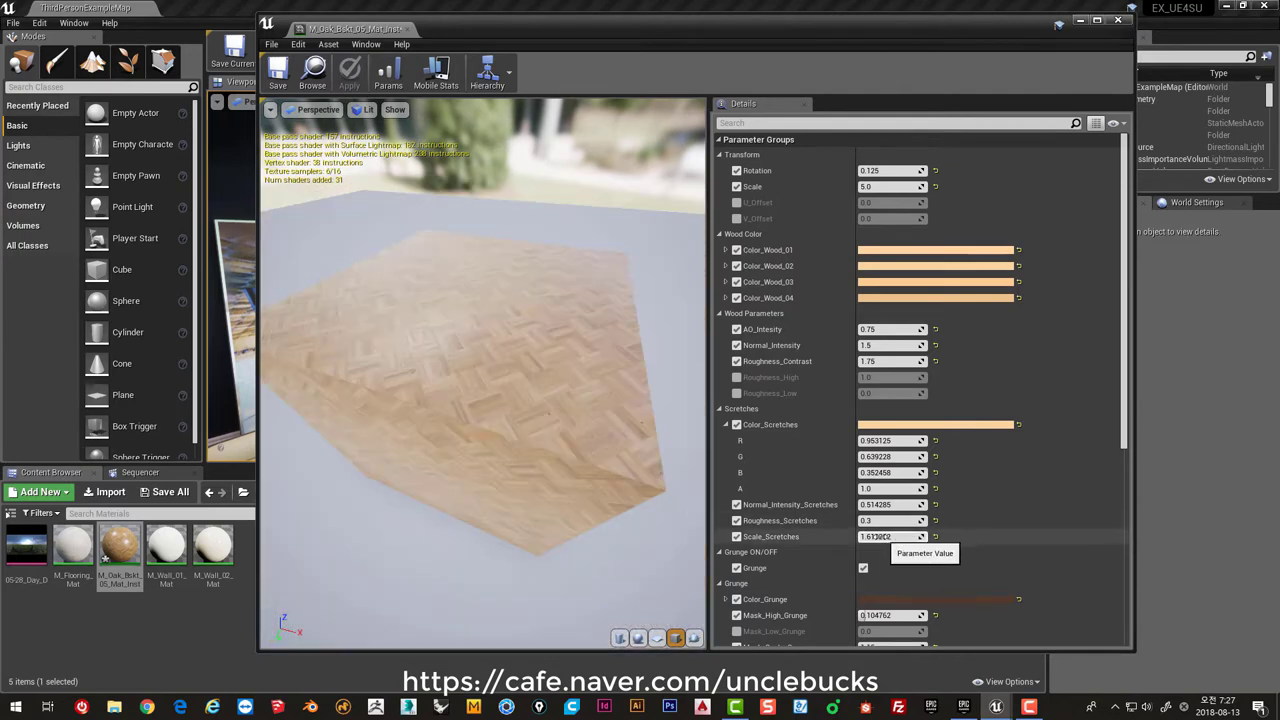
- Set Scale_Scretches to 5.0, review the preview cube, and close the material instance
drag(890, 536, 882, 575)
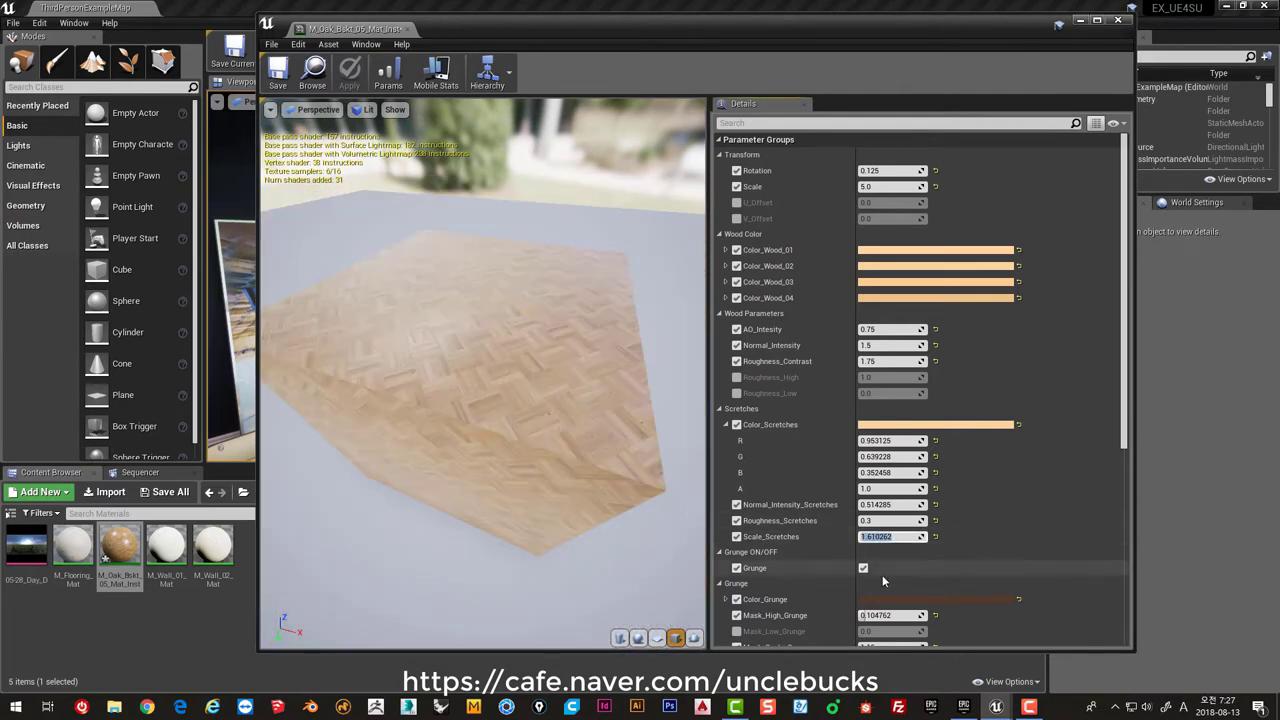
text(5)
key(Return)
mouse_move(650, 470)
mouse_down()
mouse_move(520, 440)
mouse_move(476, 303)
mouse_move(470, 360)
mouse_move(425, 366)
mouse_up()
drag(504, 385, 478, 290)
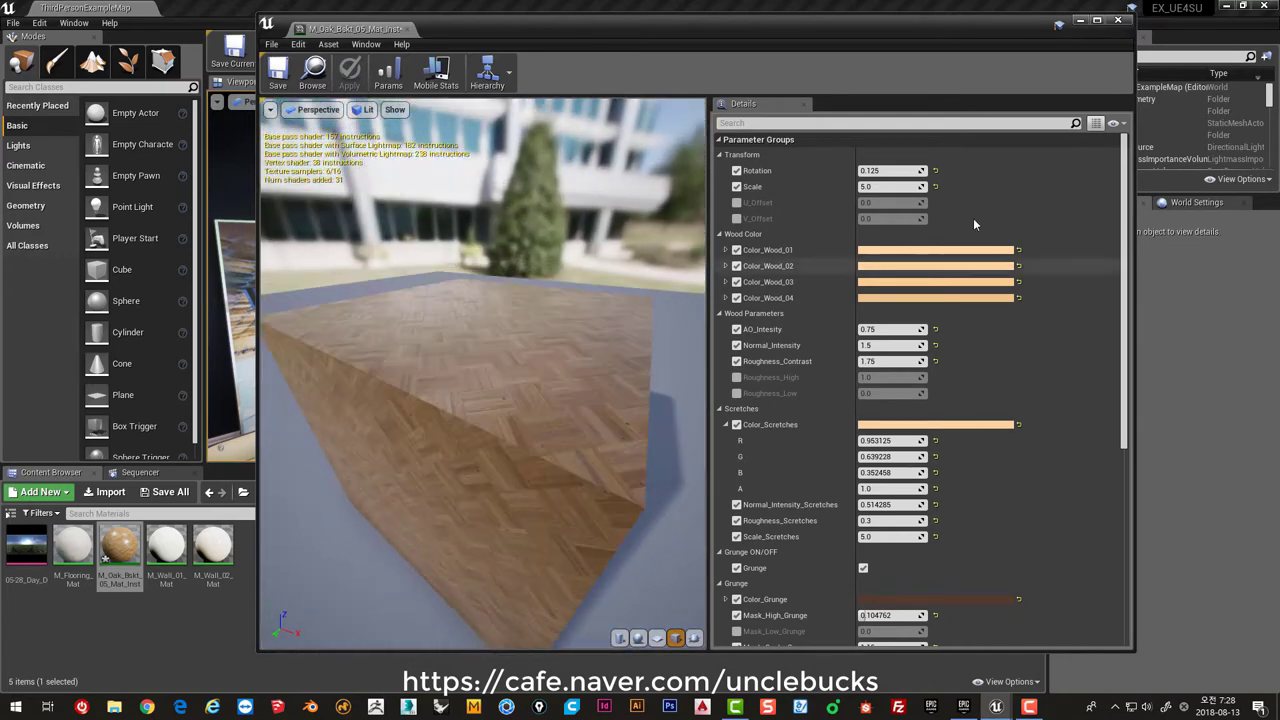
click(1118, 21)
mouse_move(670, 346)
right_down()
mouse_move(660, 420)
mouse_move(700, 380)
mouse_move(692, 351)
mouse_move(560, 360)
mouse_move(622, 374)
mouse_move(613, 357)
mouse_move(585, 362)
mouse_move(690, 341)
right_up()
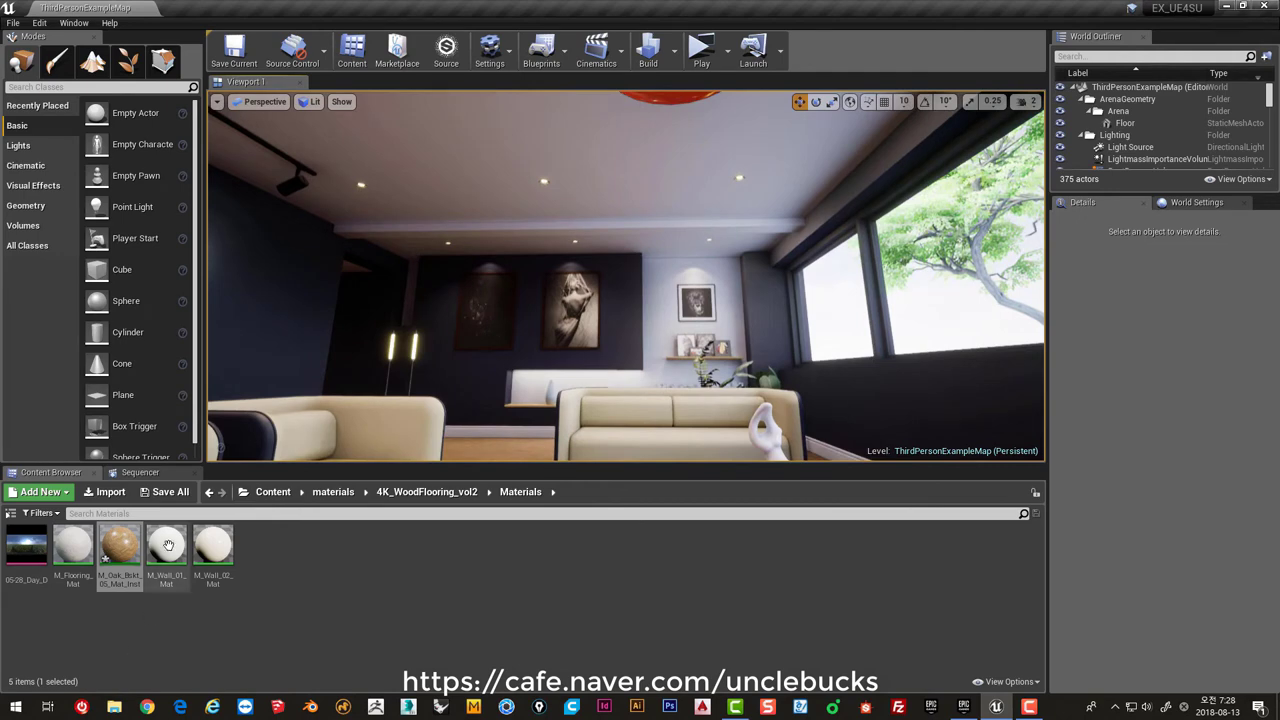
- Reopen the oak parquet material instance, scroll its Details, and view the preview in light
double_click(133, 555)
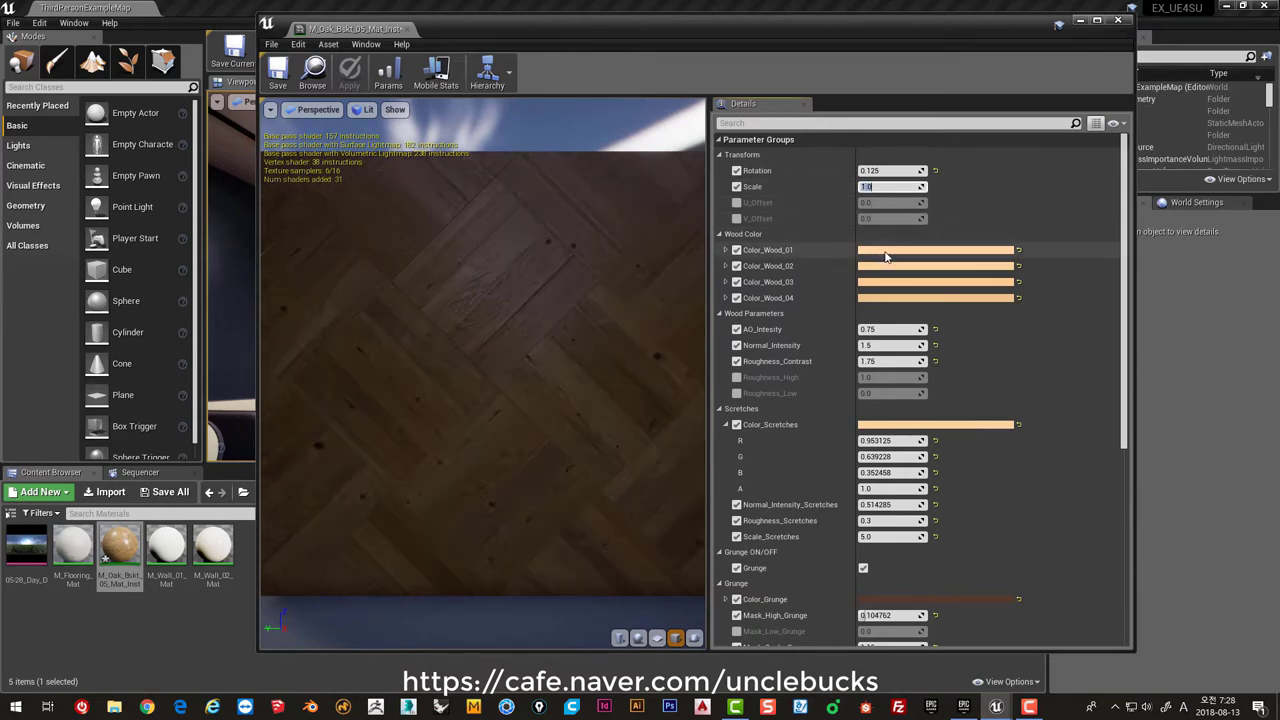
scroll(932, 500, down, 1)
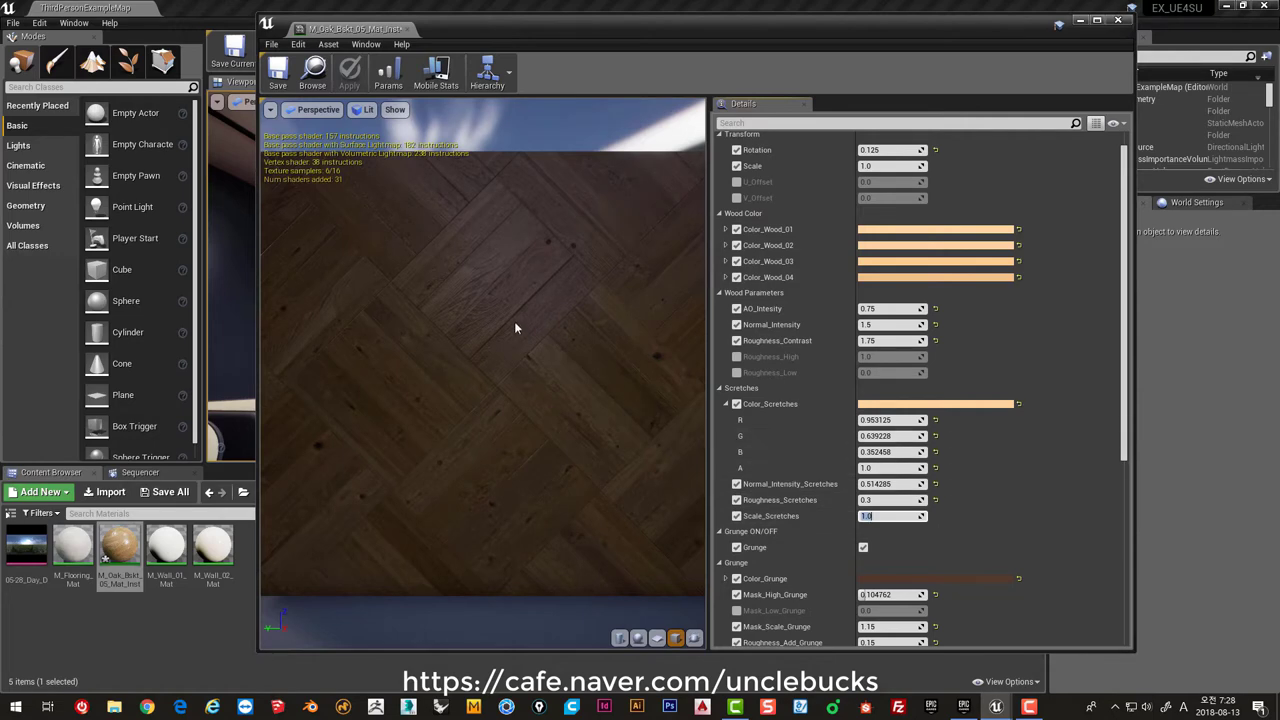
drag(516, 328, 547, 284)
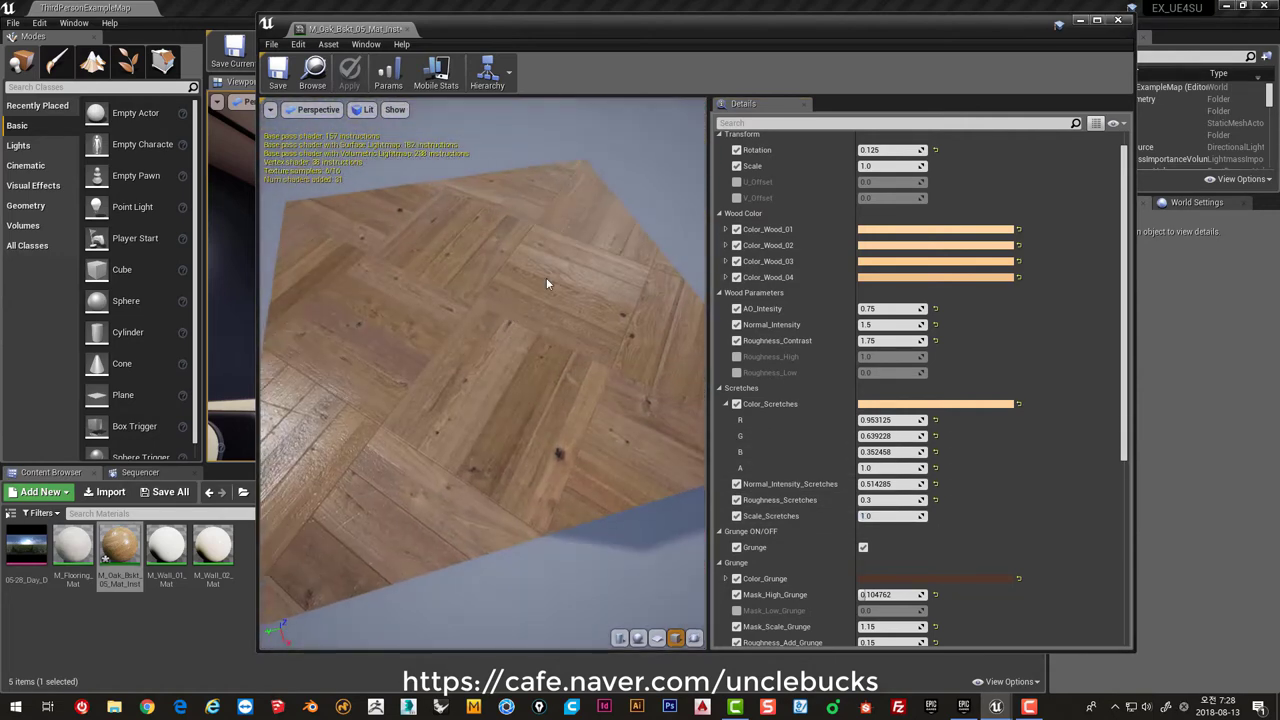
- Close the oak material, review the room's coffee table, window wall and sofas, then switch to SketchUp
click(1119, 21)
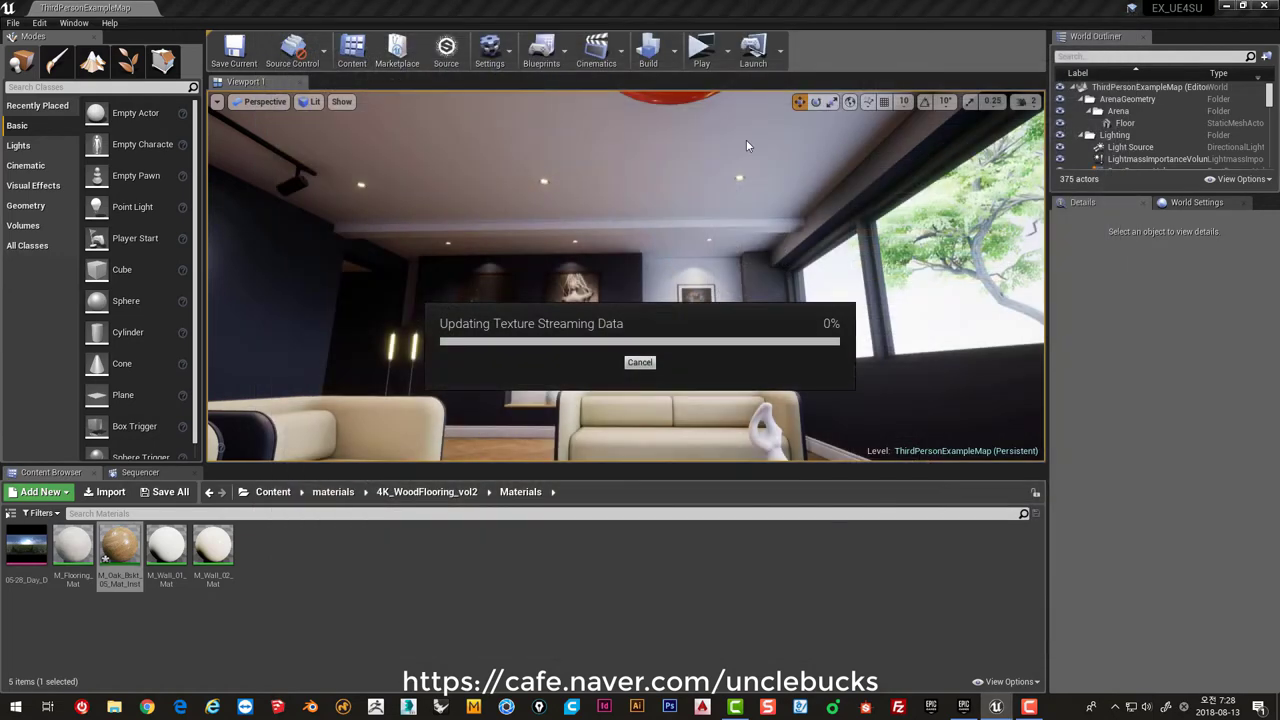
mouse_move(590, 360)
right_down()
mouse_move(590, 430)
mouse_move(570, 360)
mouse_move(440, 355)
mouse_move(560, 355)
mouse_move(520, 355)
mouse_move(530, 360)
right_up()
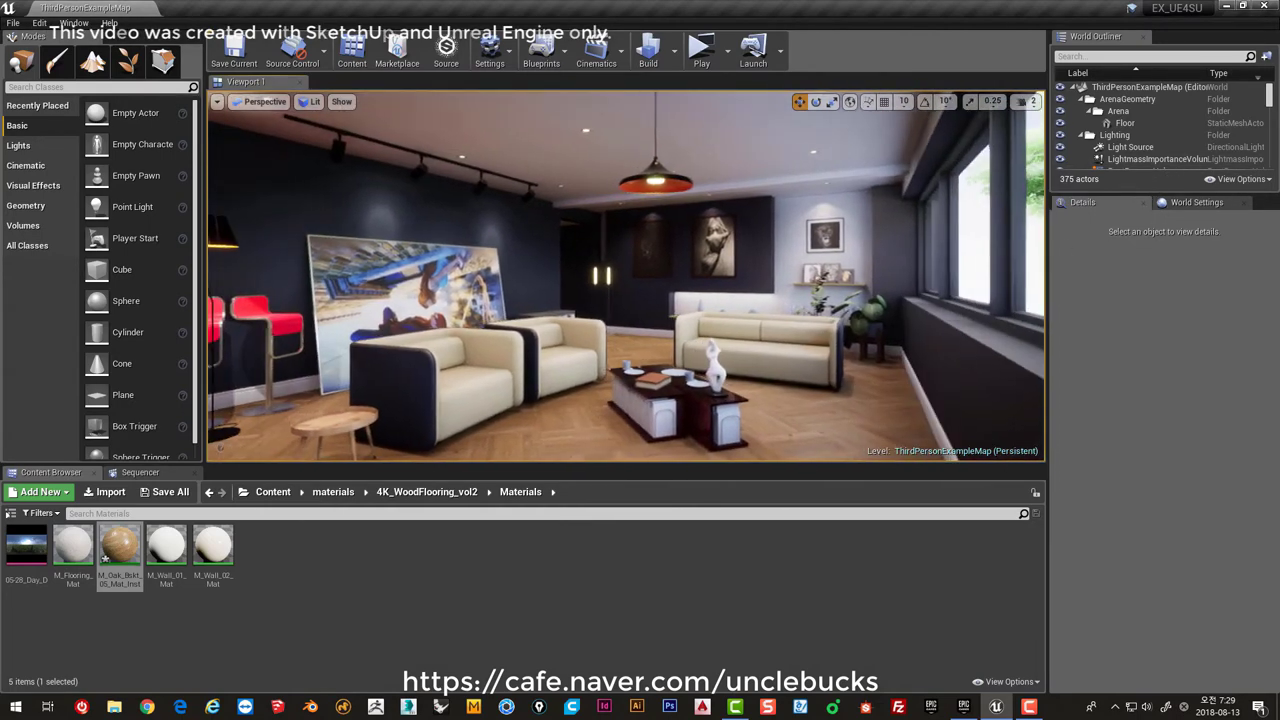
right_drag(728, 294, 624, 309)
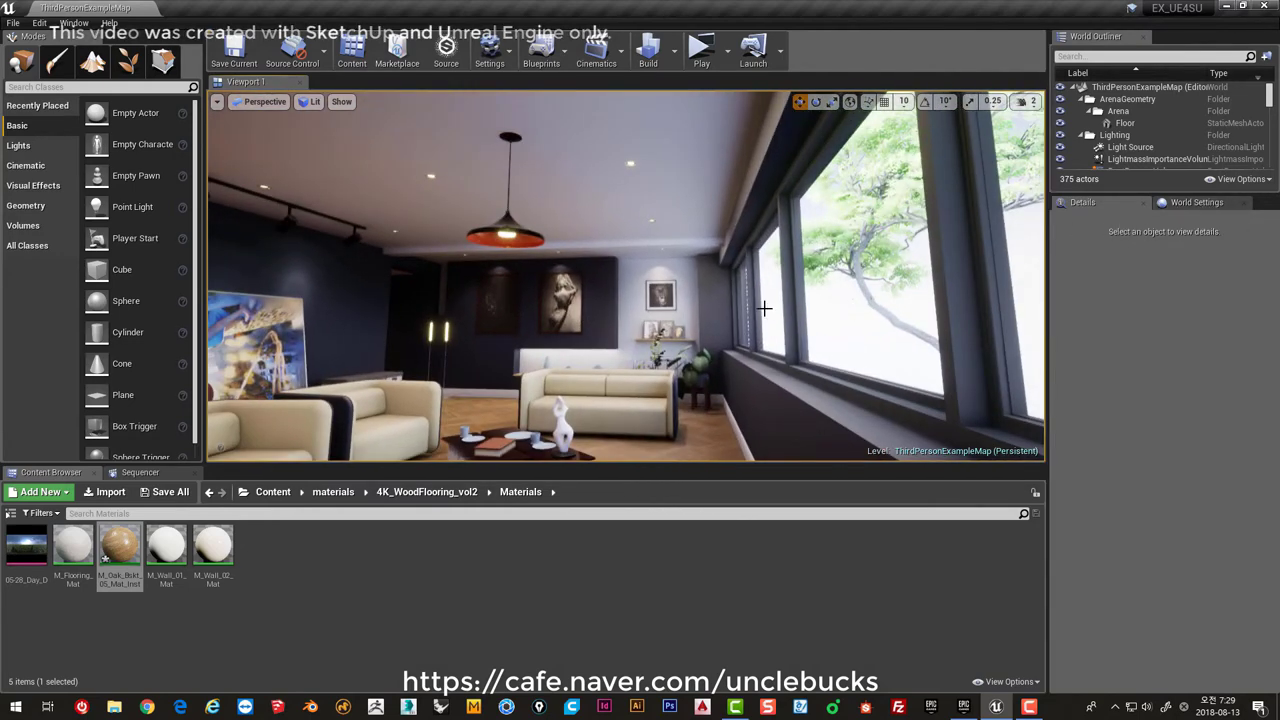
right_drag(764, 308, 748, 312)
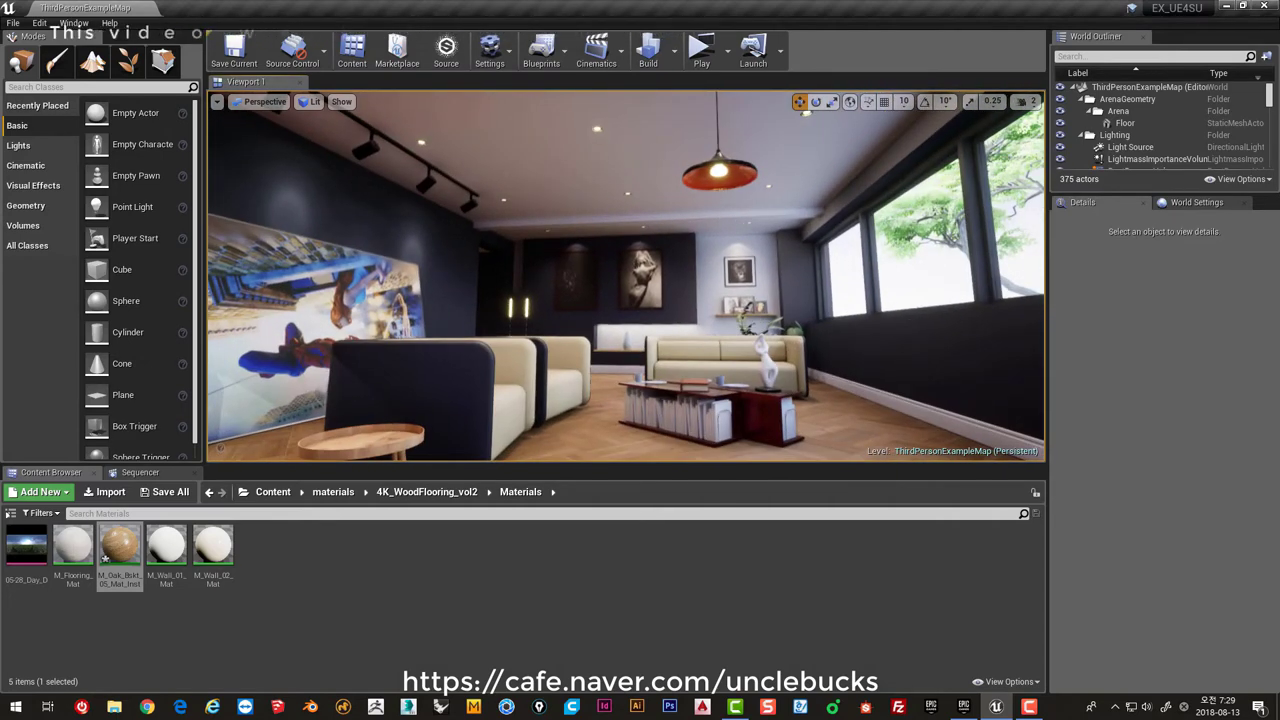
key(alt+Tab)
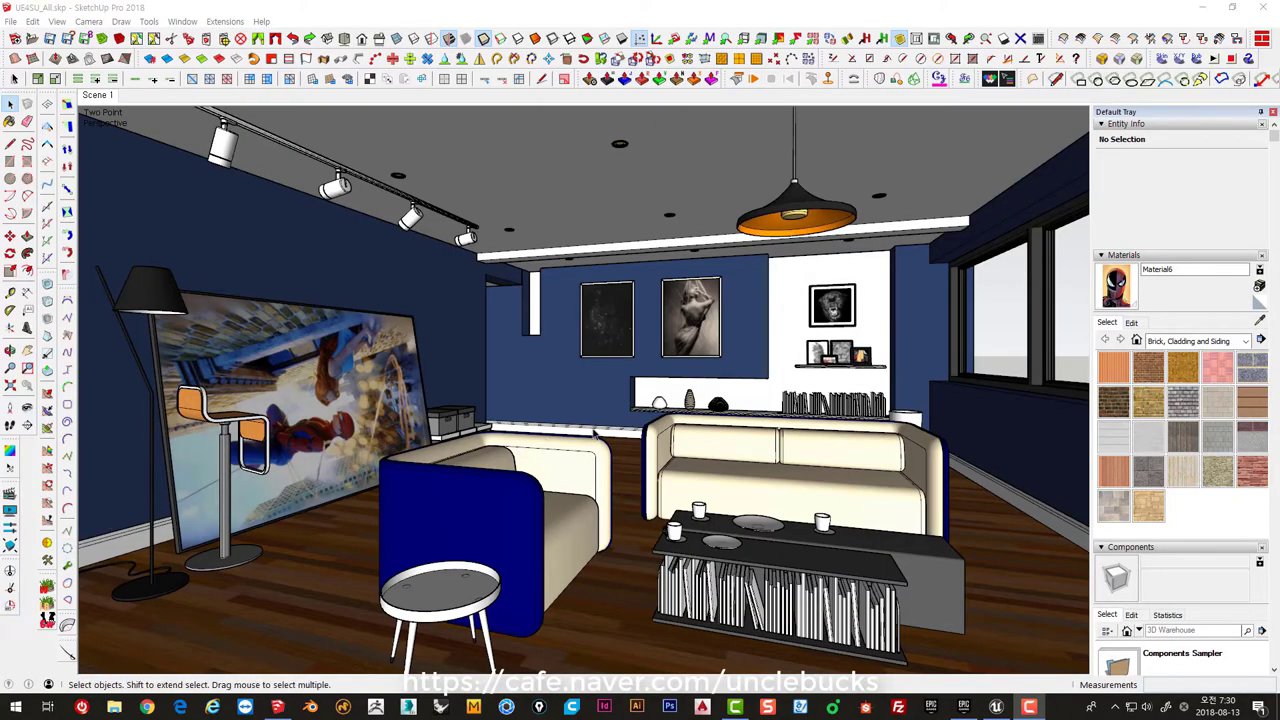
middle_drag(594, 432, 760, 410)
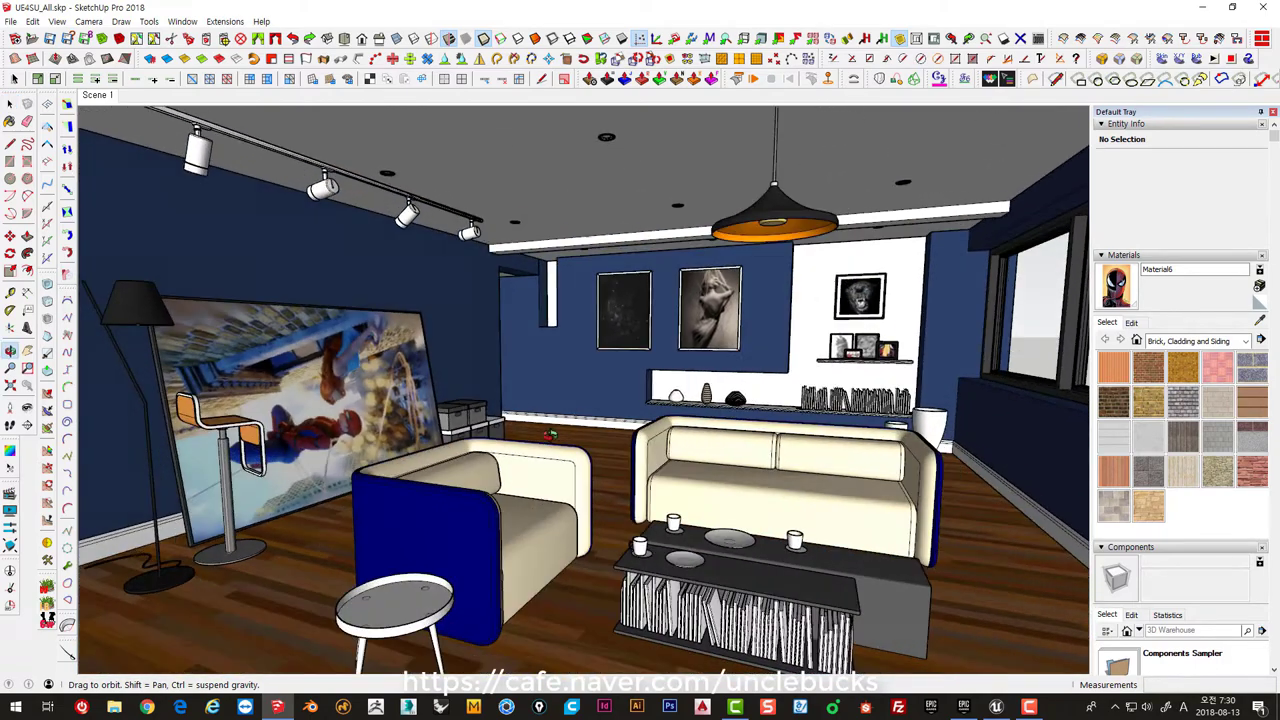
scroll(758, 410, up, 2)
scroll(800, 398, up, 2)
scroll(860, 380, up, 1)
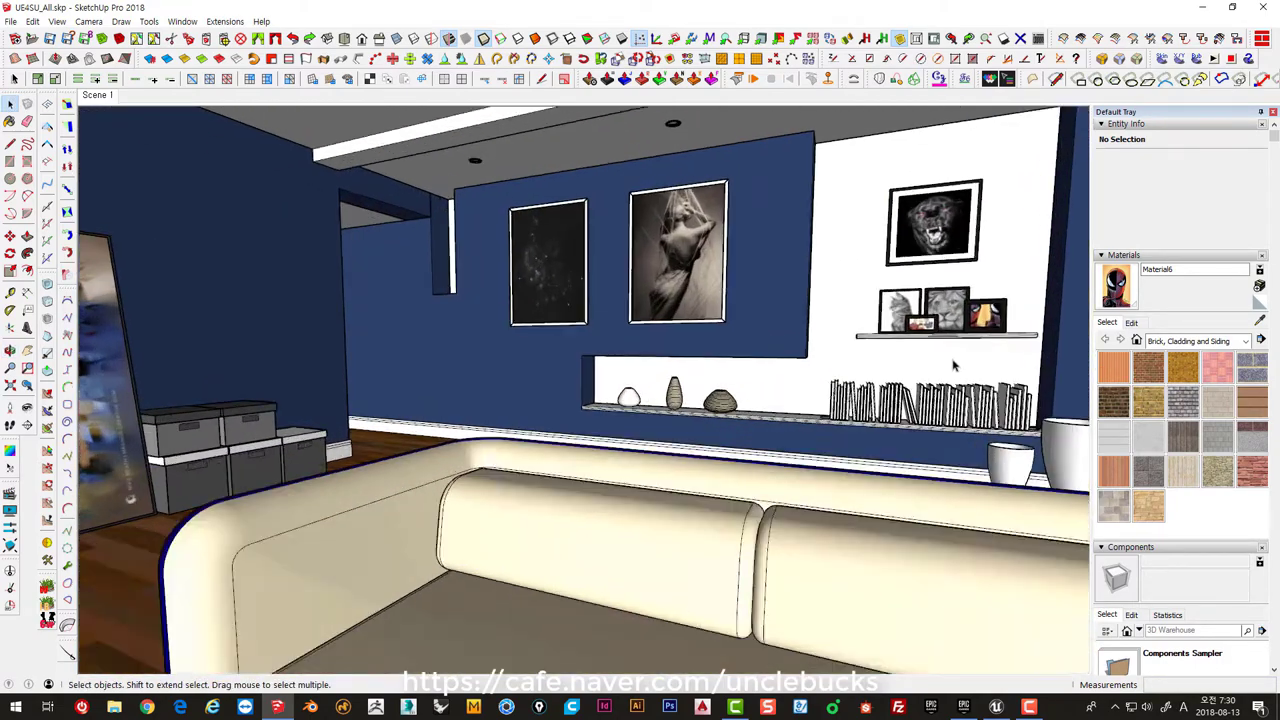
scroll(904, 364, up, 2)
mouse_move(904, 364)
middle_down()
mouse_move(927, 404)
mouse_move(530, 372)
middle_up()
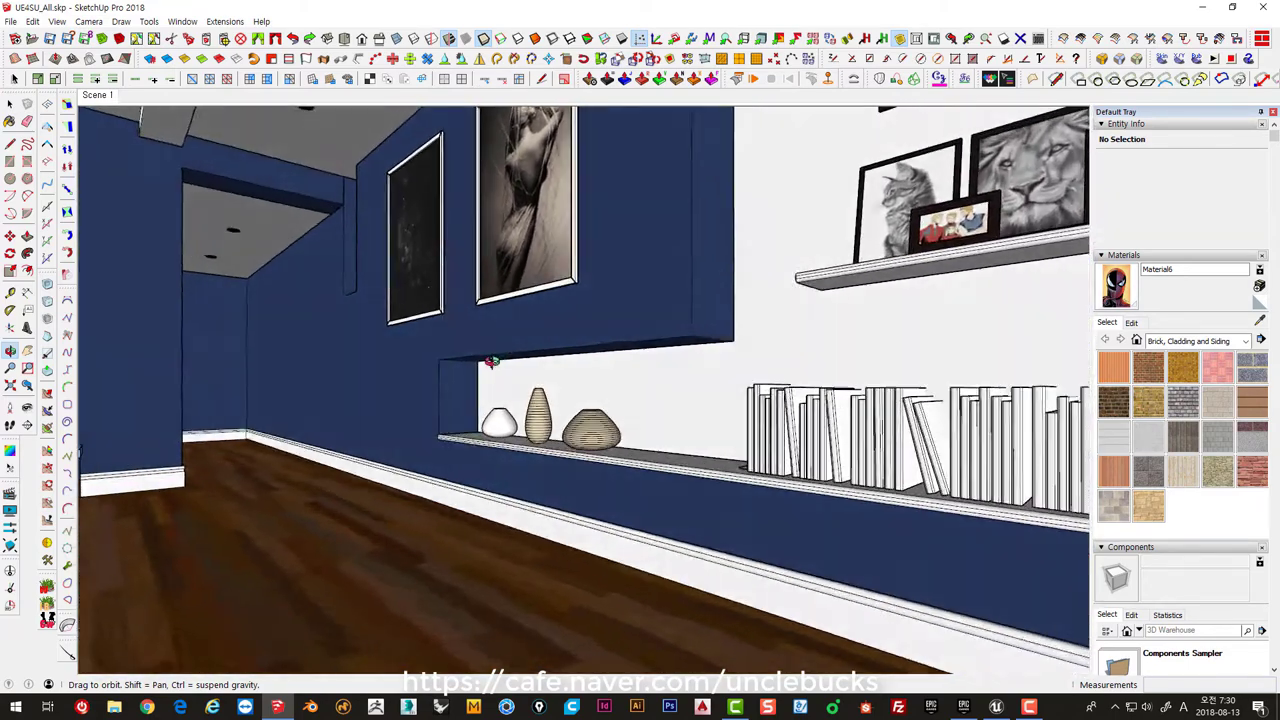
scroll(530, 372, down, 3)
mouse_move(608, 357)
middle_down()
mouse_move(920, 328)
mouse_move(873, 506)
mouse_move(760, 451)
middle_up()
scroll(922, 338, down, 2)
scroll(757, 437, down, 2)
scroll(720, 390, down, 2)
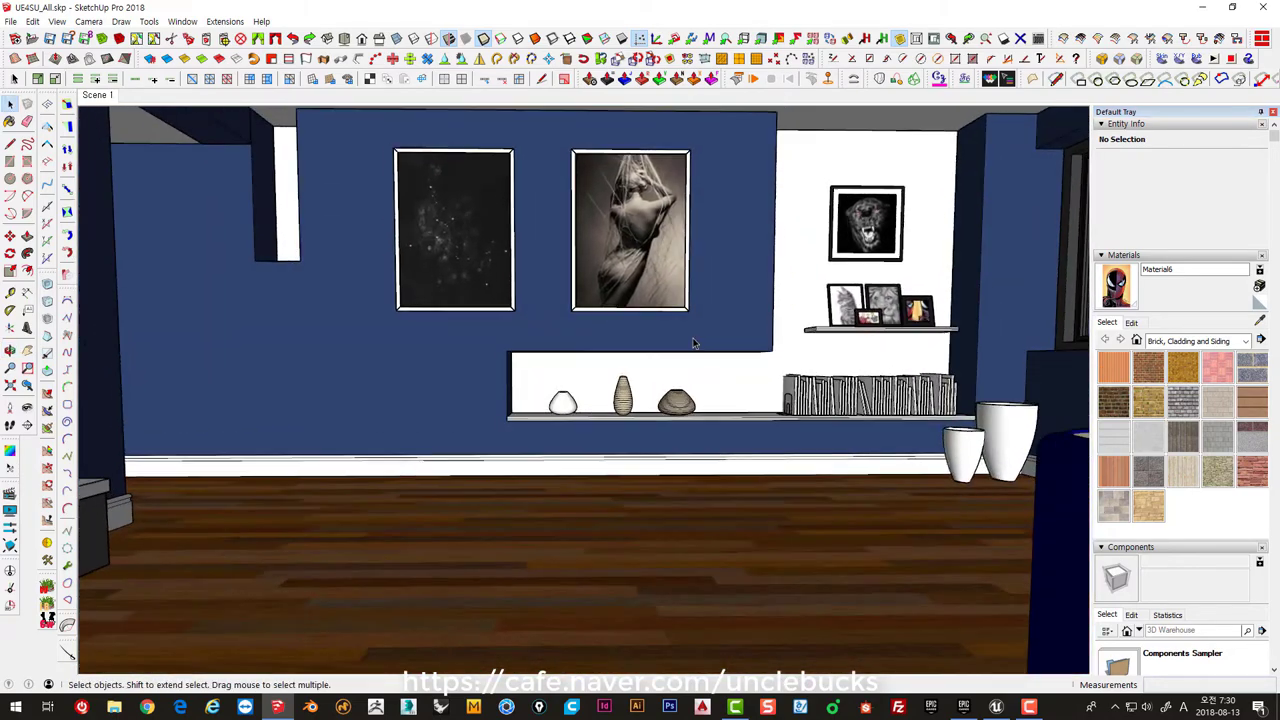
scroll(683, 349, down, 3)
scroll(682, 349, down, 5)
mouse_move(682, 349)
middle_down()
mouse_move(483, 467)
mouse_move(362, 218)
middle_up()
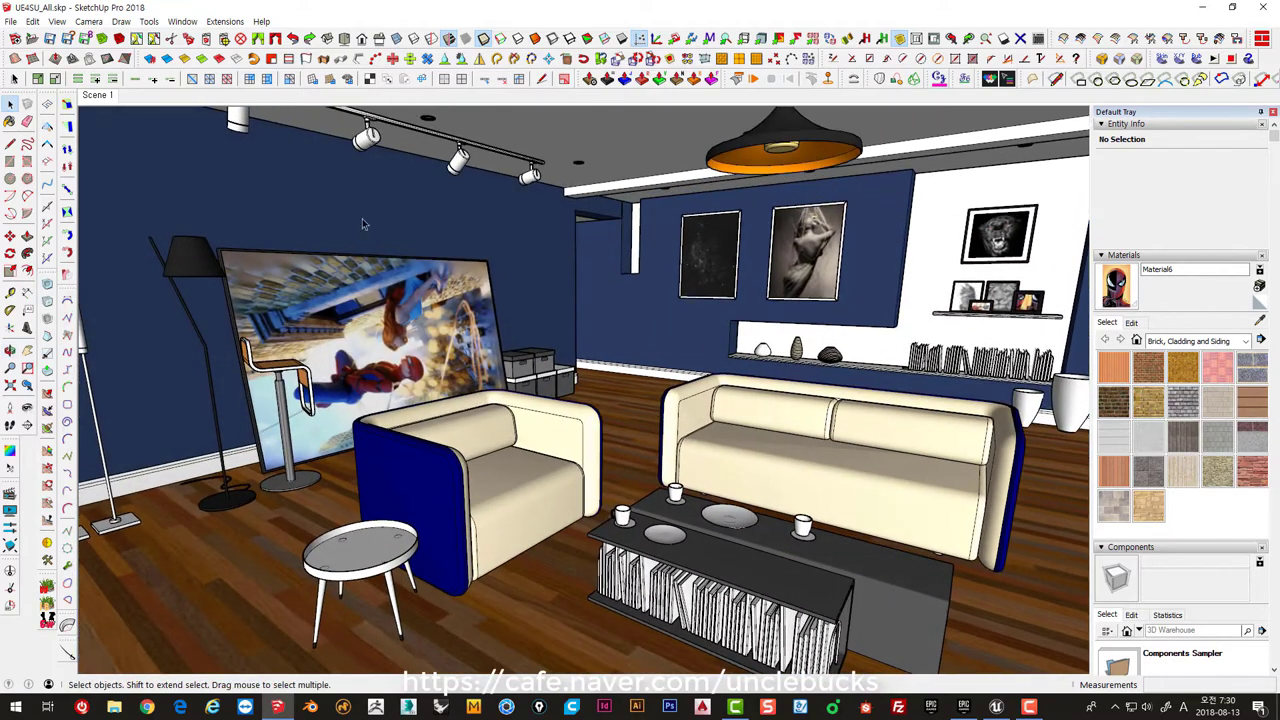
scroll(449, 243, up, 3)
middle_drag(450, 247, 554, 202)
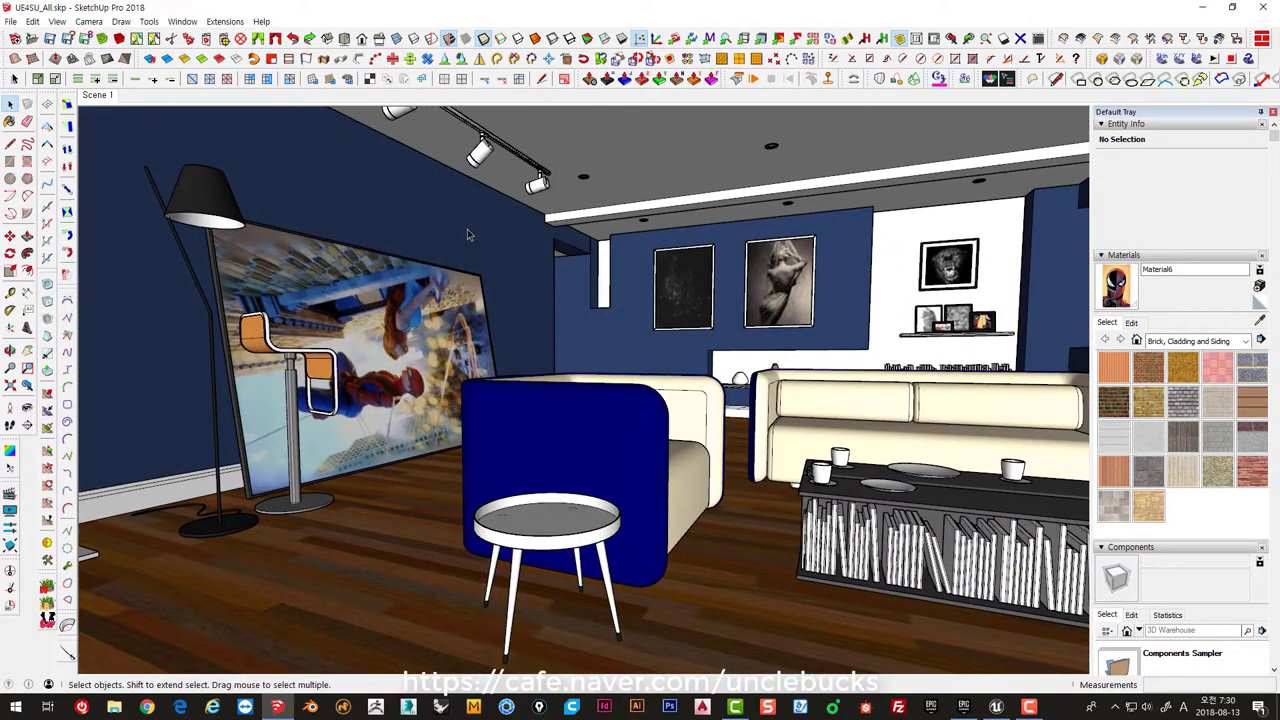
mouse_move(491, 230)
middle_down()
mouse_move(566, 320)
mouse_move(786, 261)
mouse_move(601, 302)
mouse_move(806, 309)
mouse_move(917, 288)
mouse_move(519, 380)
mouse_move(560, 390)
mouse_move(636, 359)
mouse_move(565, 346)
mouse_move(560, 400)
middle_up()
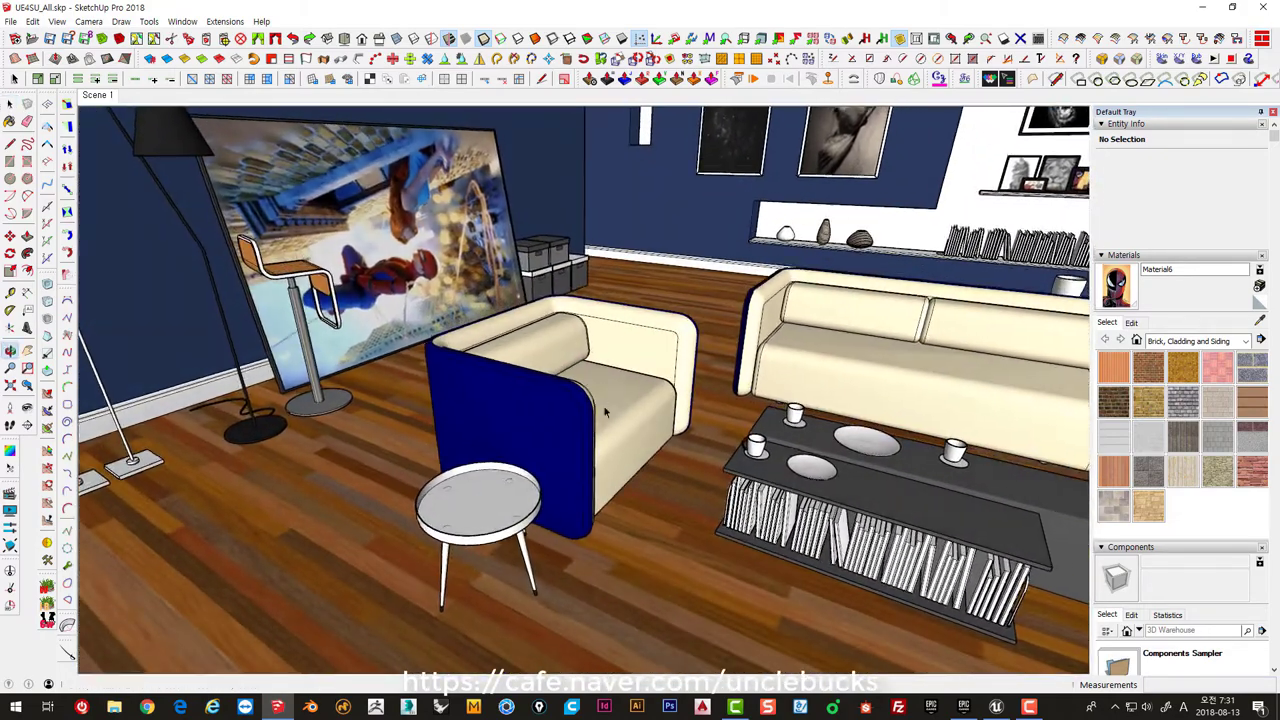
scroll(478, 500, up, 3)
scroll(490, 487, up, 2)
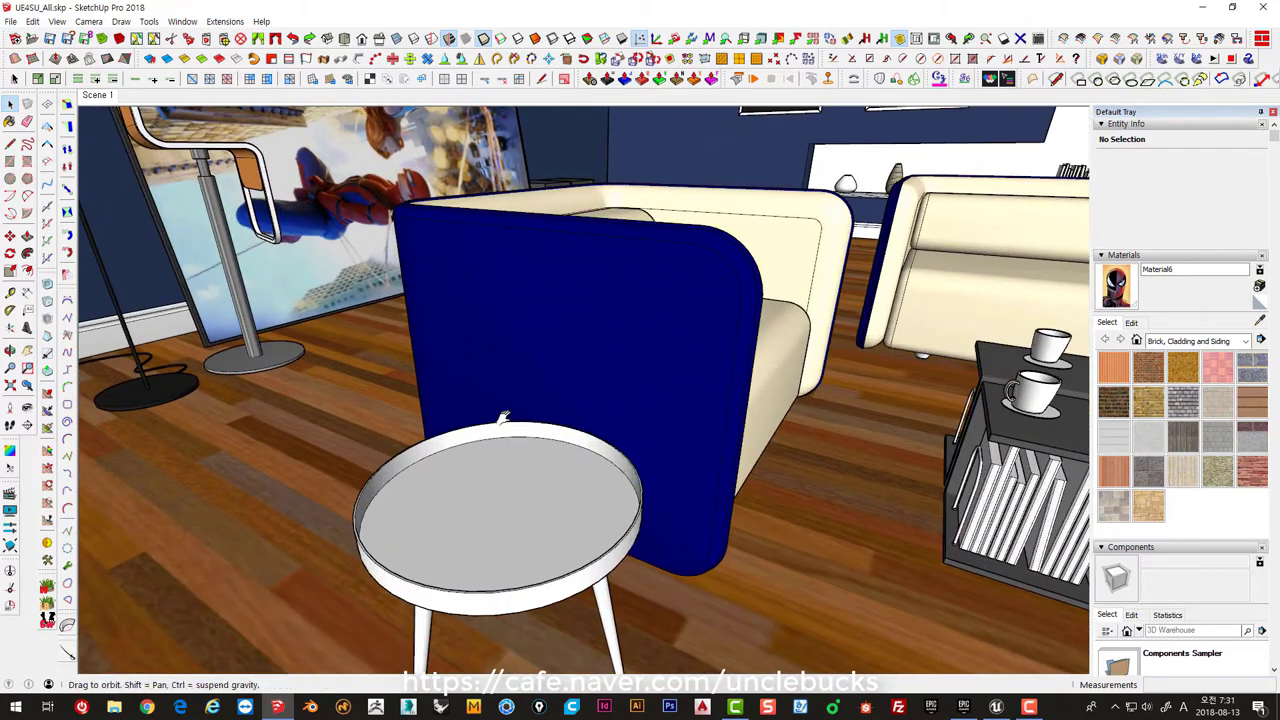
middle_drag(504, 418, 659, 337)
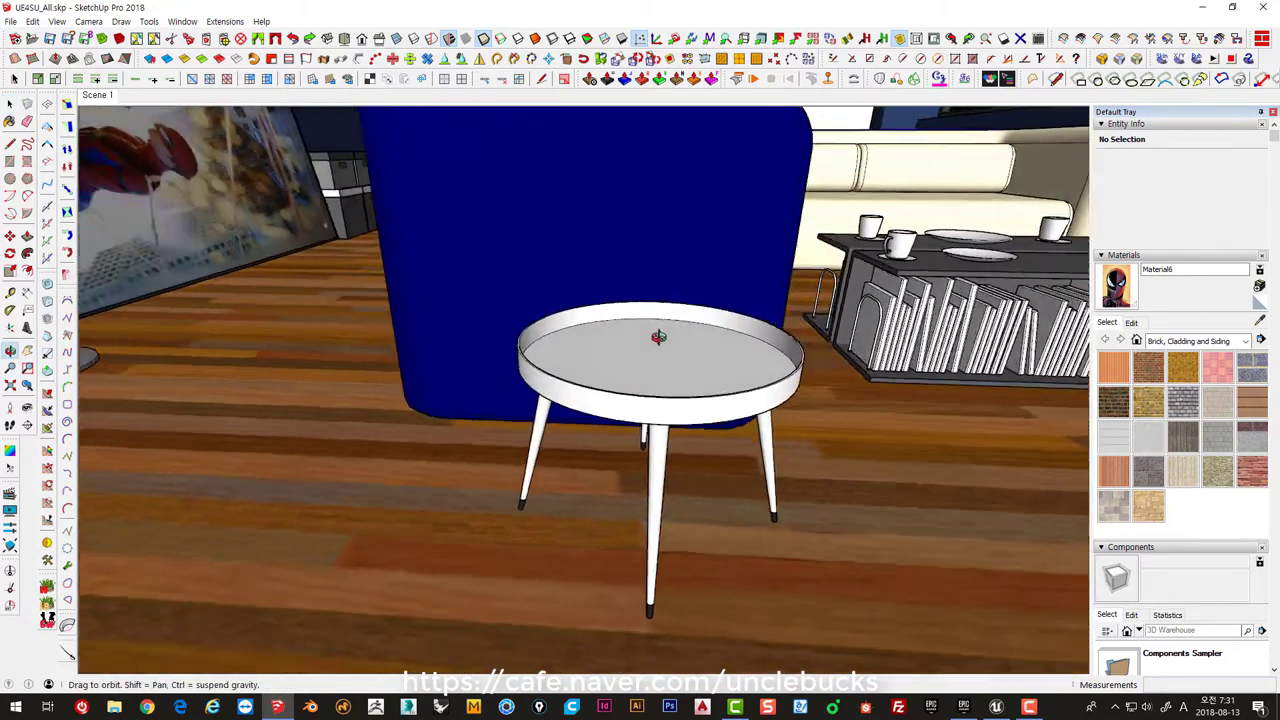
middle_drag(659, 337, 565, 416)
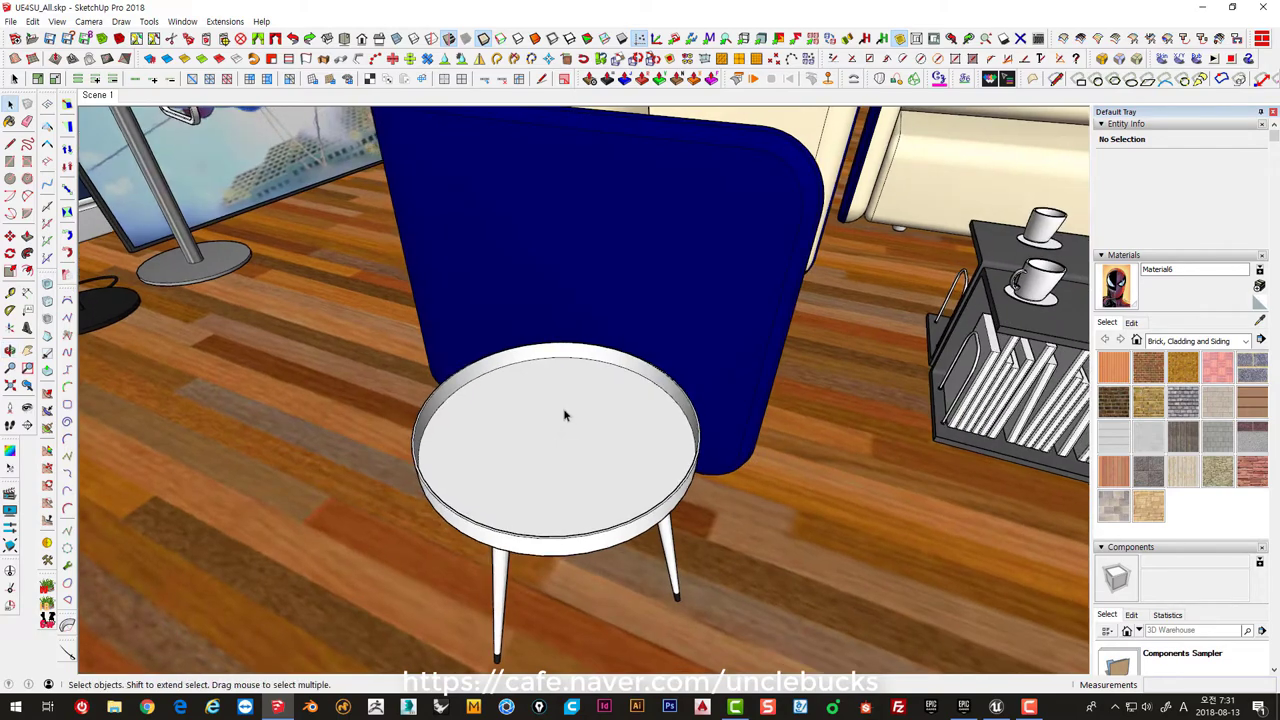
scroll(565, 418, down, 5)
scroll(568, 470, up, 3)
middle_drag(537, 472, 557, 420)
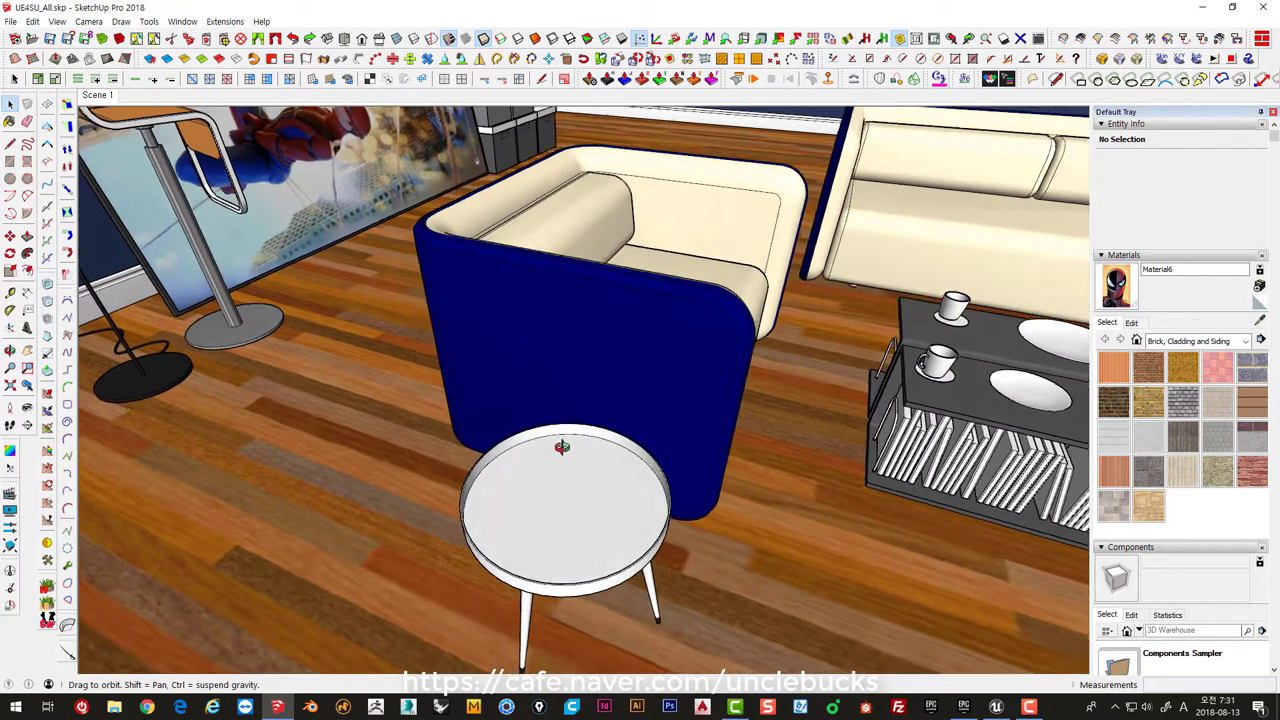
middle_drag(697, 427, 725, 342)
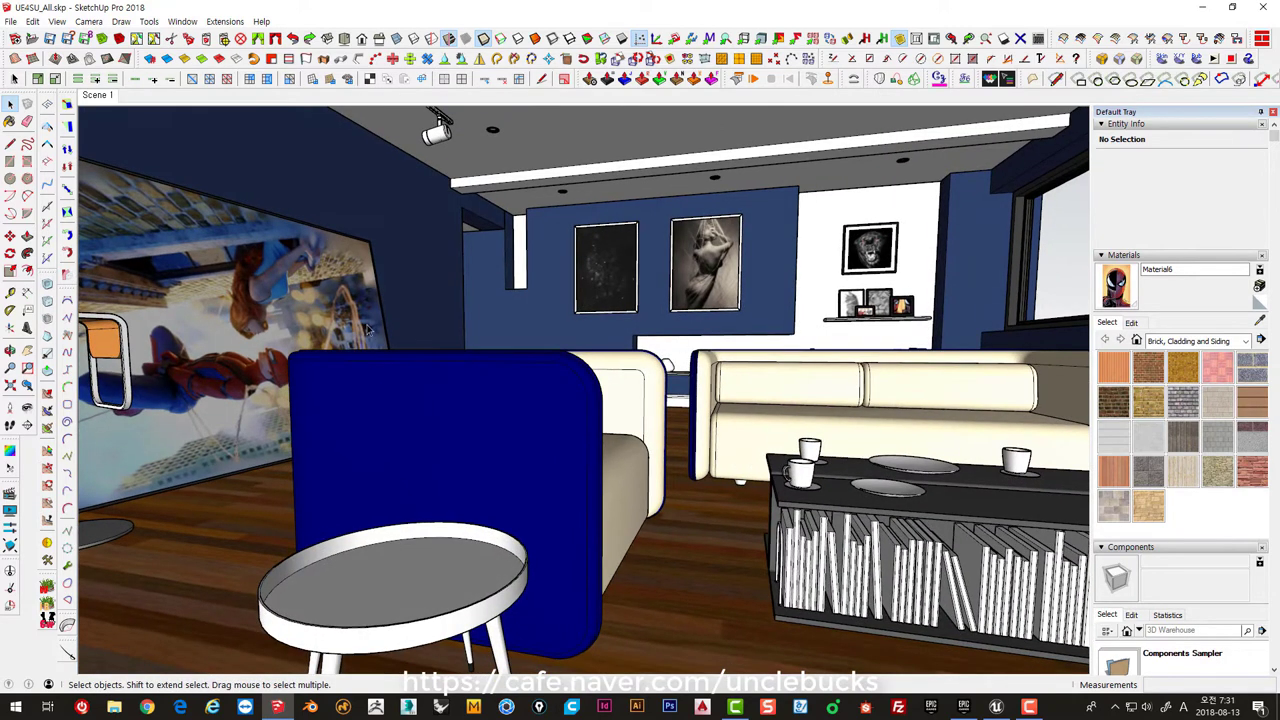
scroll(369, 330, down, 3)
middle_drag(536, 294, 883, 275)
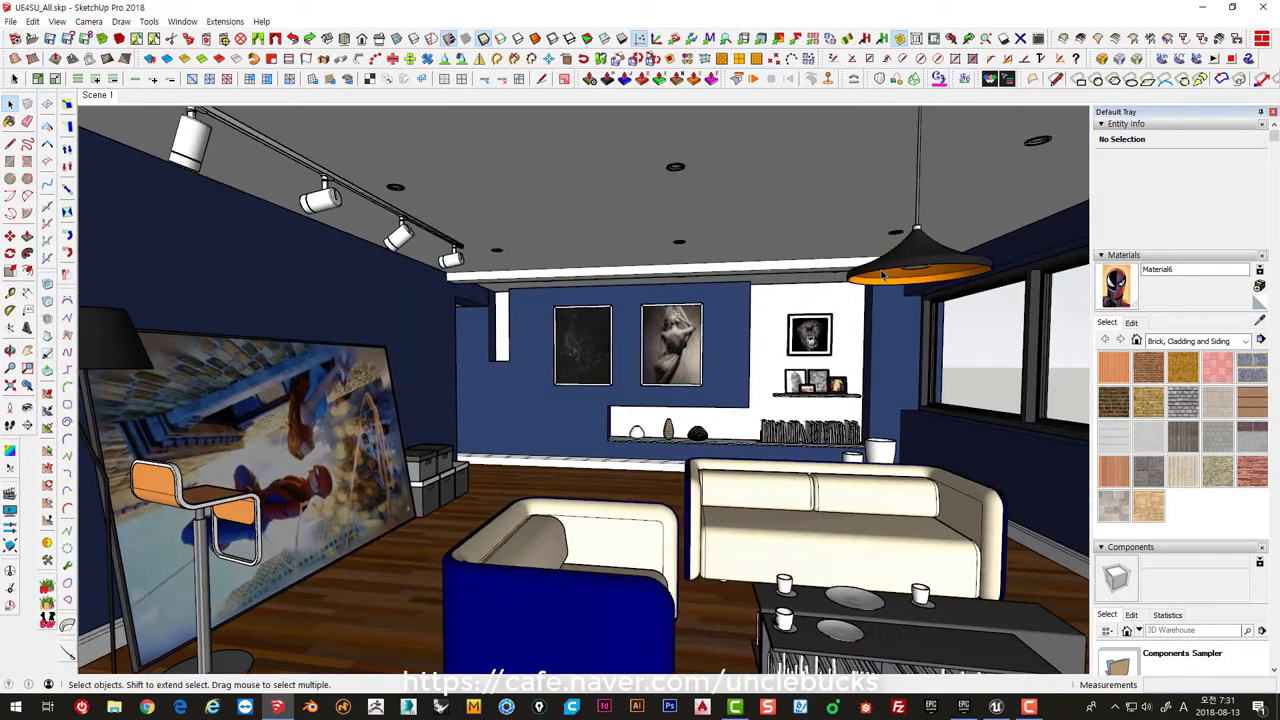
- Open the pendant lamp component on its own and zoom in on it
double_click(885, 274)
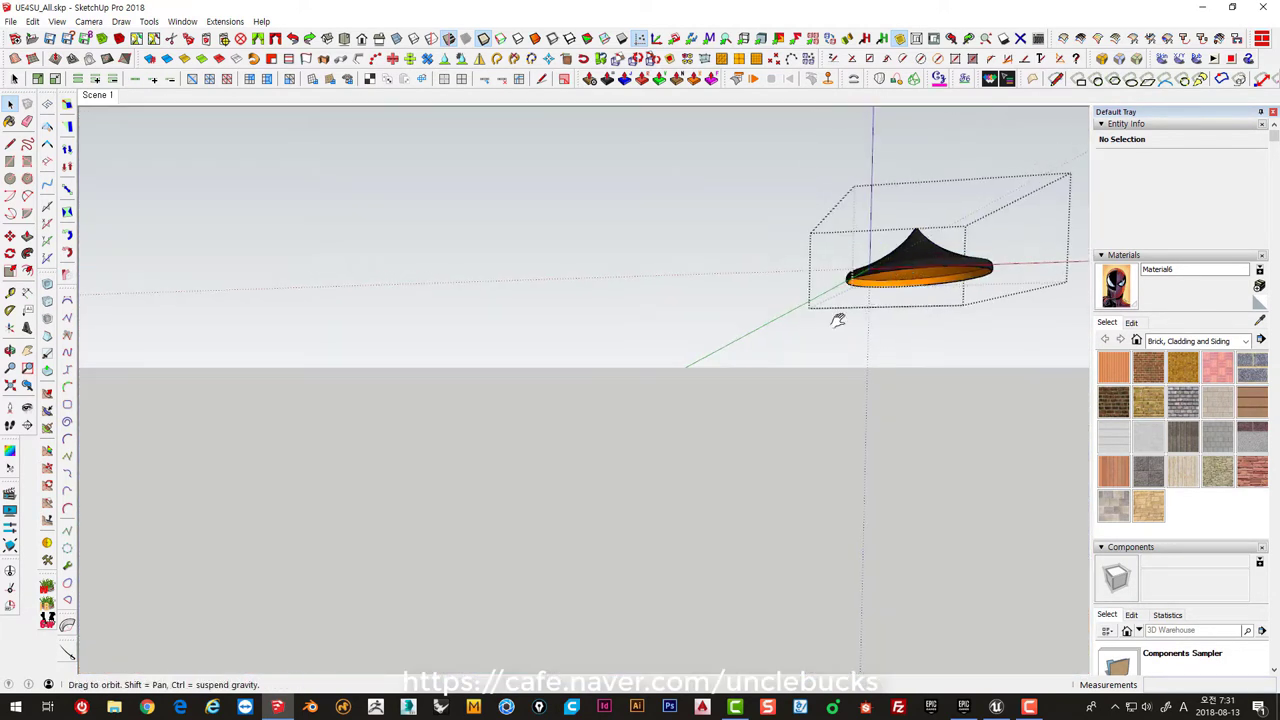
mouse_move(689, 390)
middle_down()
mouse_move(643, 296)
mouse_move(783, 263)
mouse_move(556, 318)
middle_up()
scroll(612, 344, up, 2)
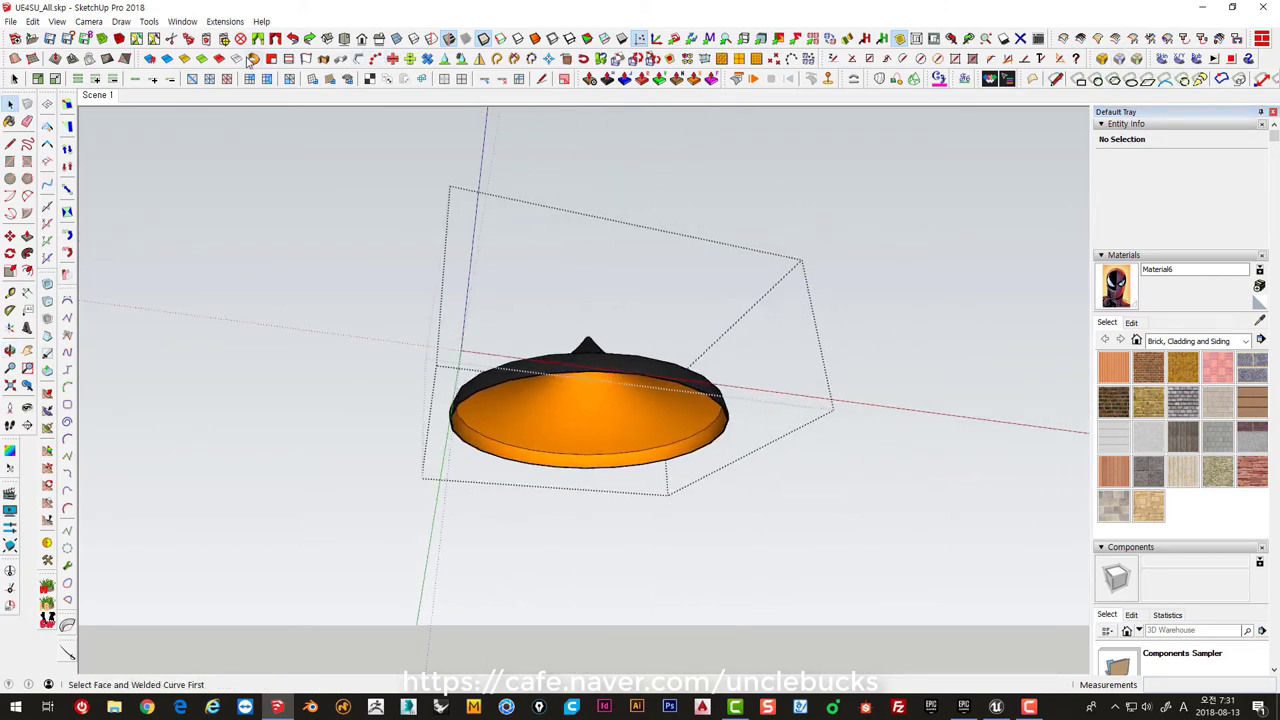
- Check the lamp's face orientation from above and below, then restore Architectural Design Style
click(588, 39)
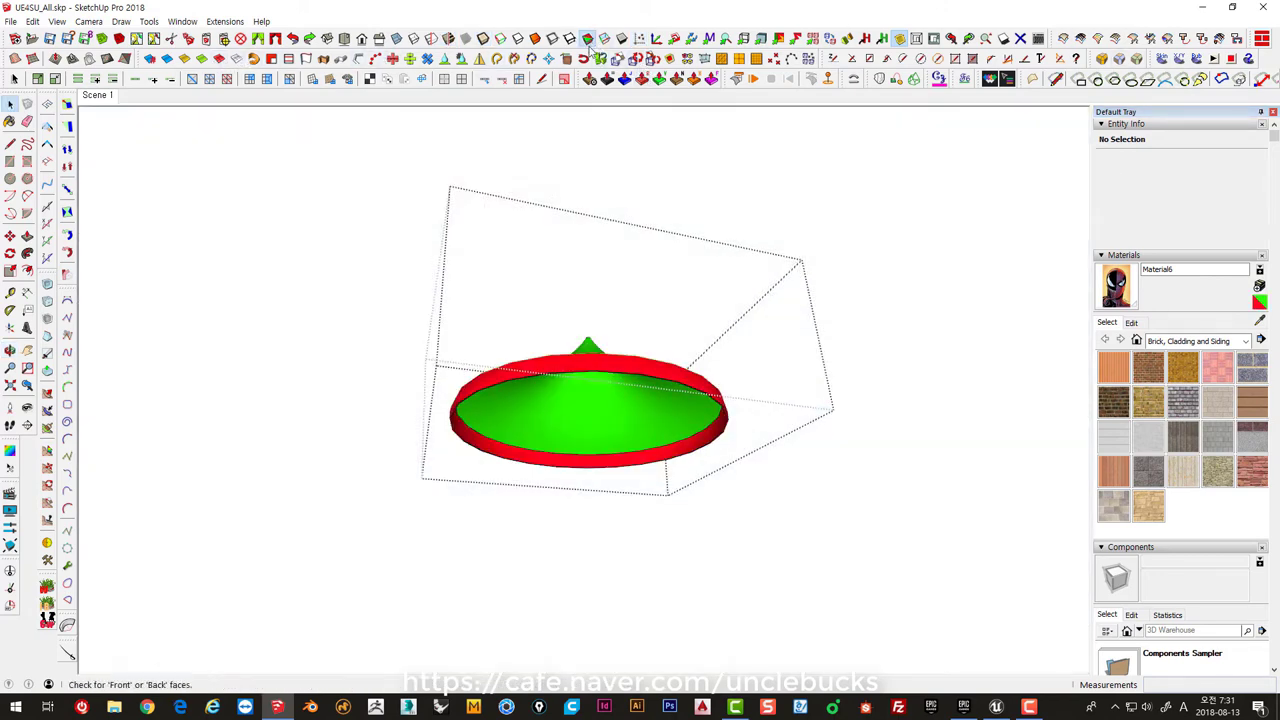
middle_drag(591, 354, 613, 376)
drag(613, 376, 619, 267)
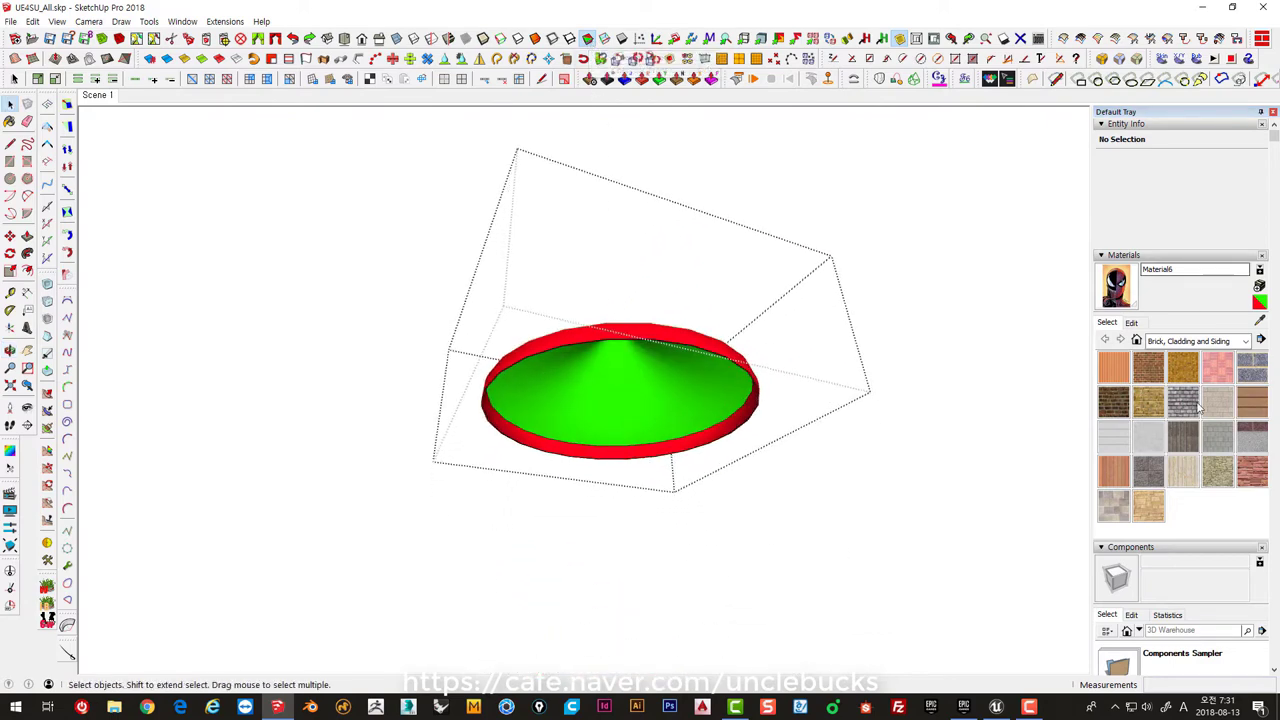
scroll(1199, 405, down, 5)
scroll(1186, 411, down, 3)
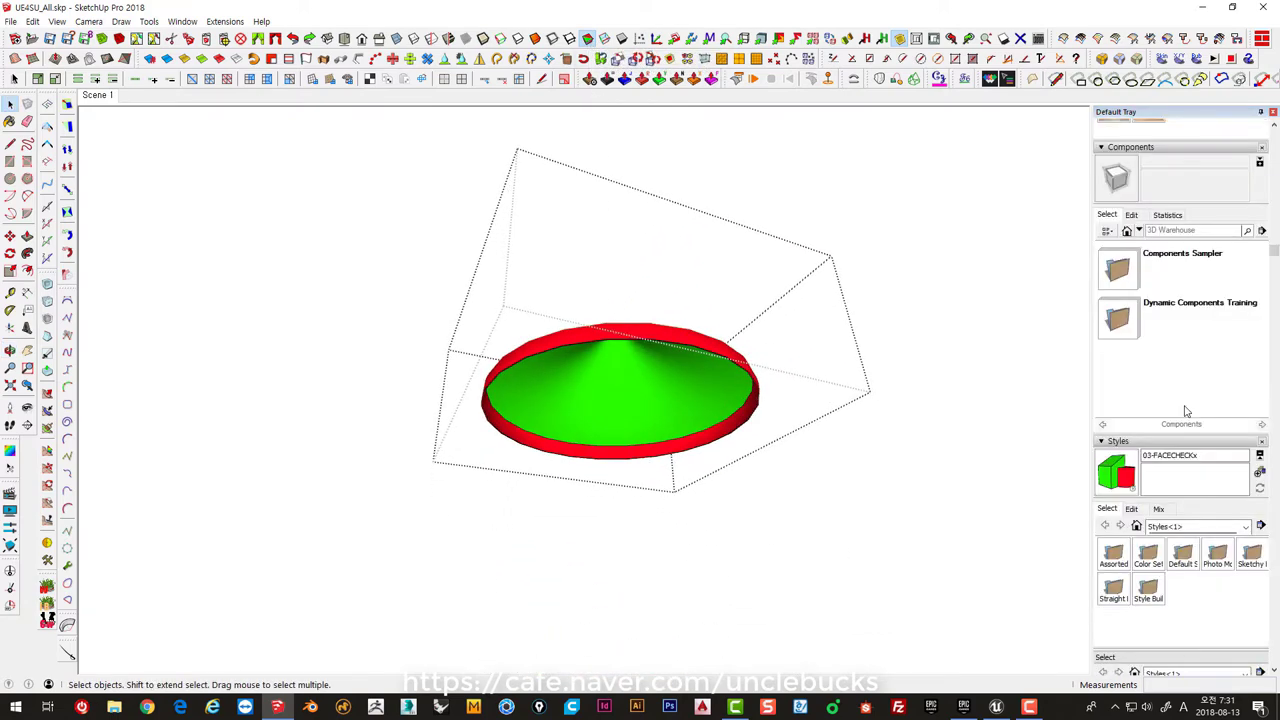
click(1148, 555)
middle_drag(700, 560, 269, 285)
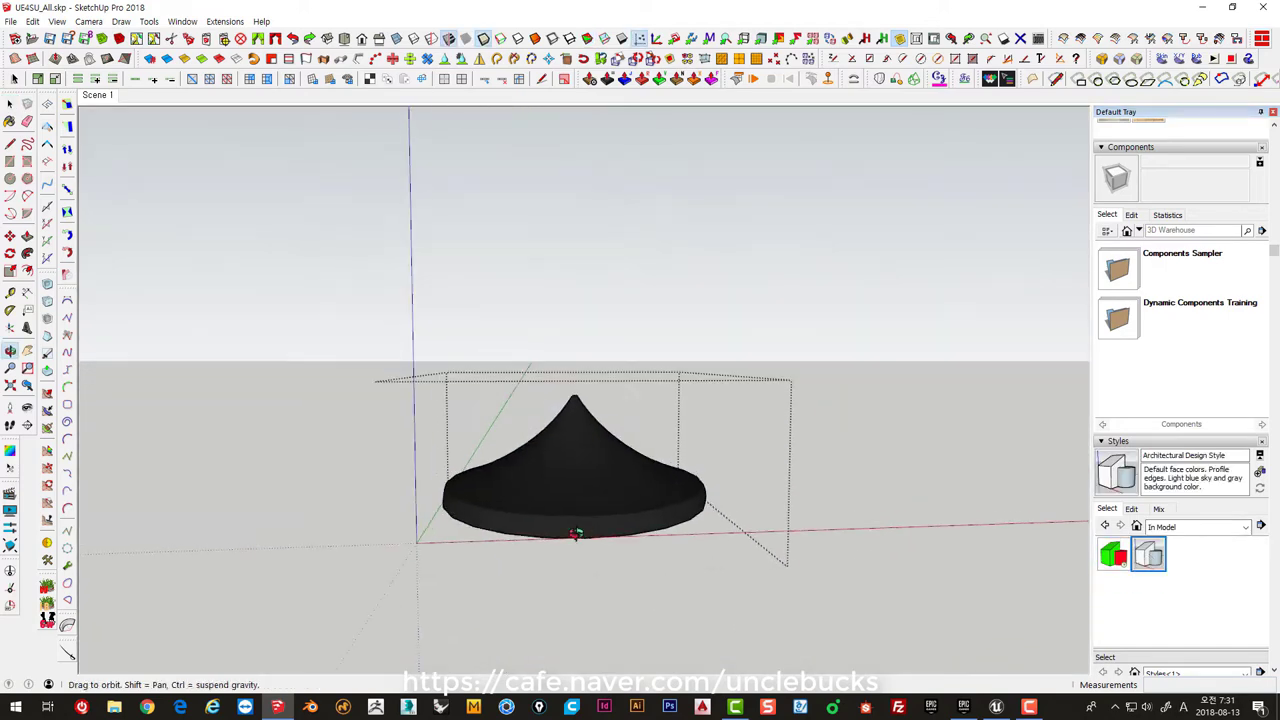
- Swing out of the lamp view, look through the window, and zoom down to the sofa
middle_drag(319, 330, 400, 327)
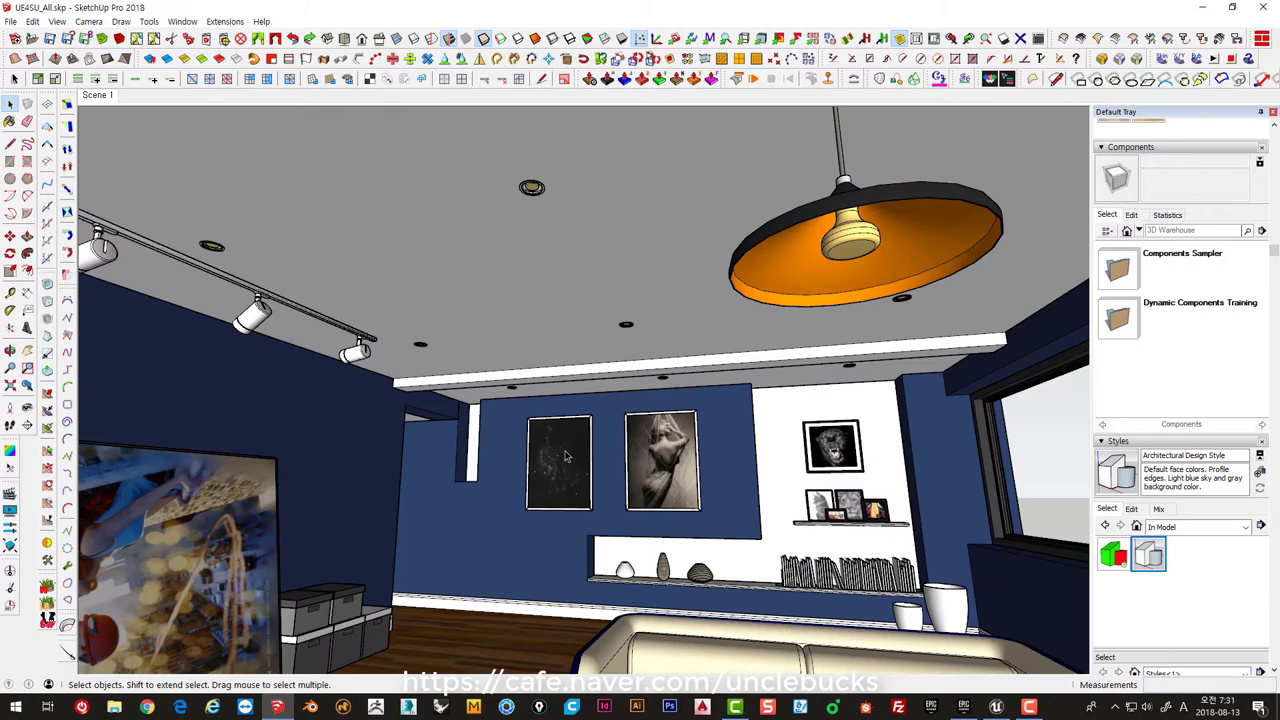
middle_drag(513, 435, 651, 436)
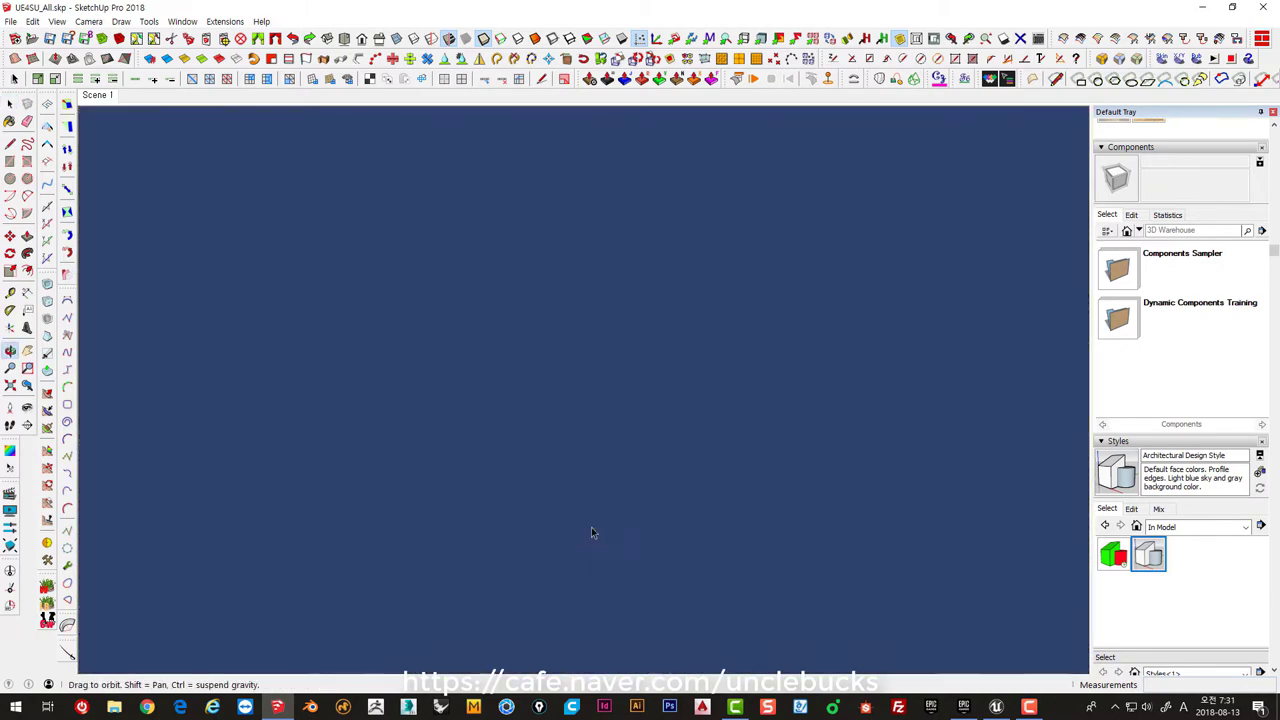
middle_drag(641, 416, 371, 480)
scroll(720, 537, up, 5)
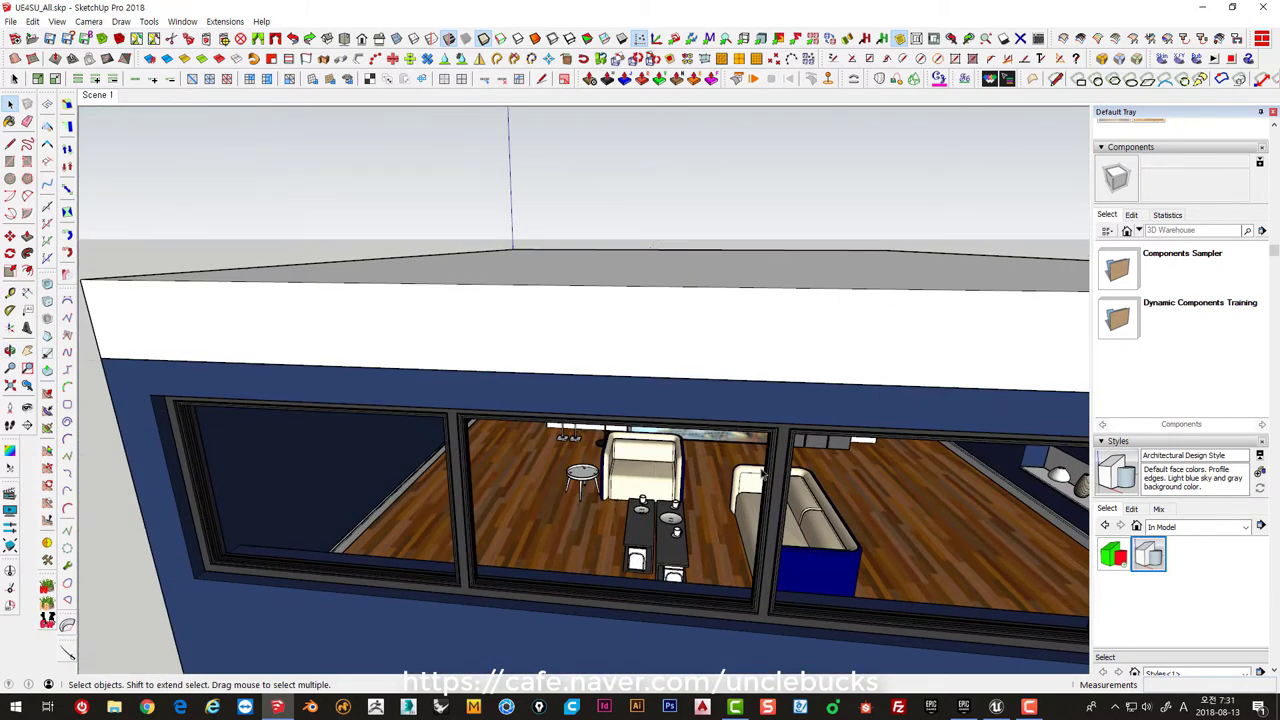
mouse_move(720, 535)
middle_down()
mouse_move(726, 369)
mouse_move(720, 517)
middle_up()
scroll(716, 425, up, 3)
scroll(716, 425, up, 3)
scroll(716, 425, up, 2)
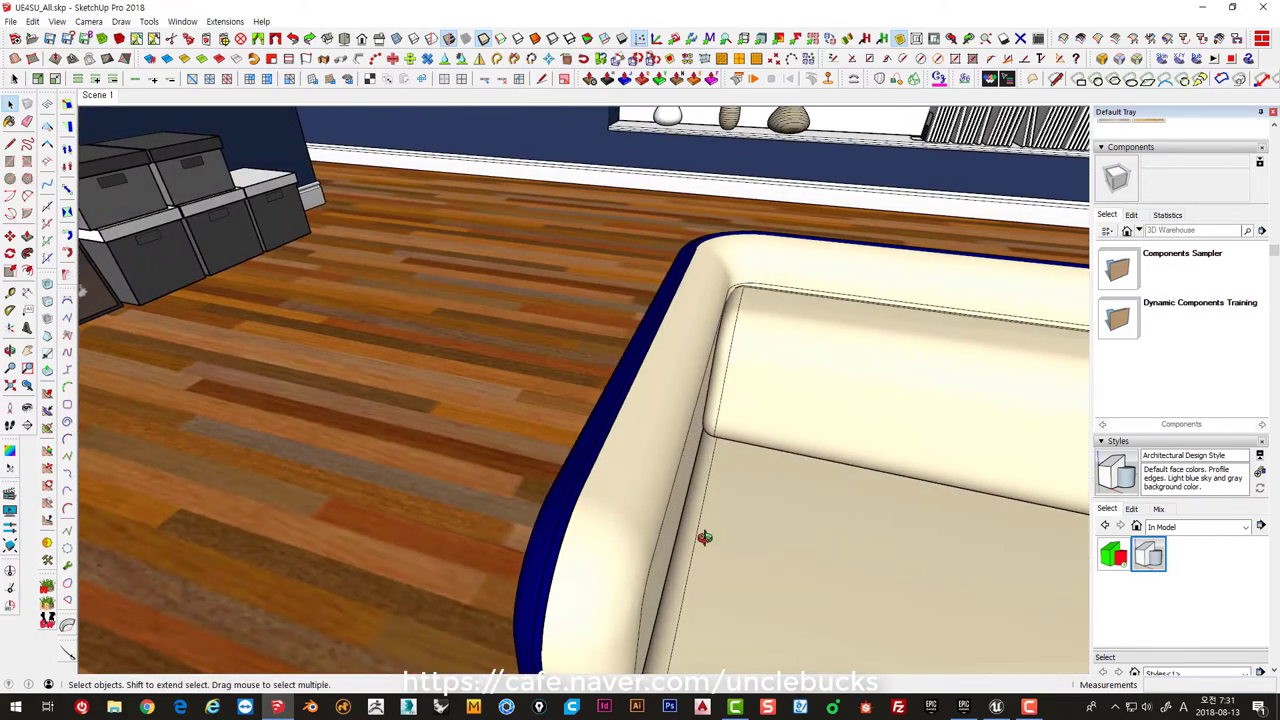
scroll(595, 490, up, 2)
- Open the sofa component, select its whole frame, and view the inner back and arm
double_click(595, 490)
triple_click(595, 490)
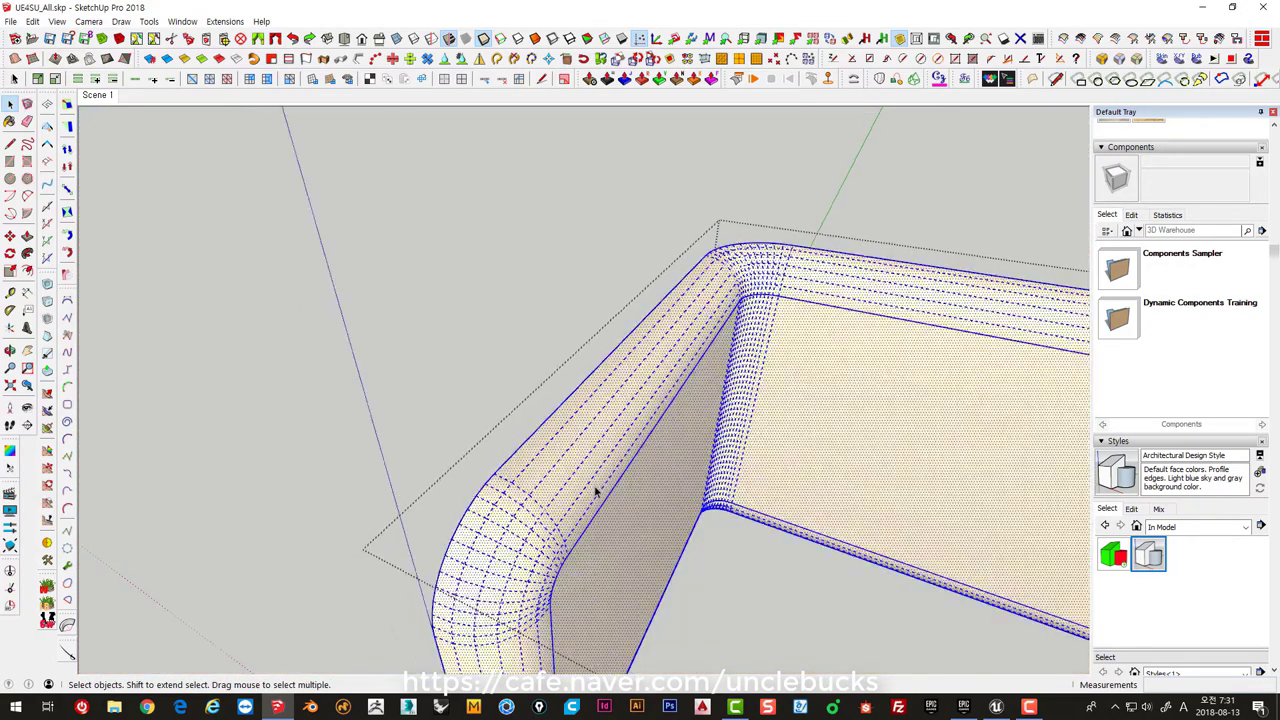
mouse_move(595, 490)
middle_down()
mouse_move(586, 389)
mouse_move(440, 342)
mouse_move(606, 423)
mouse_move(877, 391)
mouse_move(540, 402)
mouse_move(643, 423)
mouse_move(734, 366)
mouse_move(623, 349)
mouse_move(690, 358)
mouse_move(583, 366)
mouse_move(543, 391)
mouse_move(330, 428)
middle_up()
scroll(586, 390, down, 2)
scroll(440, 342, down, 3)
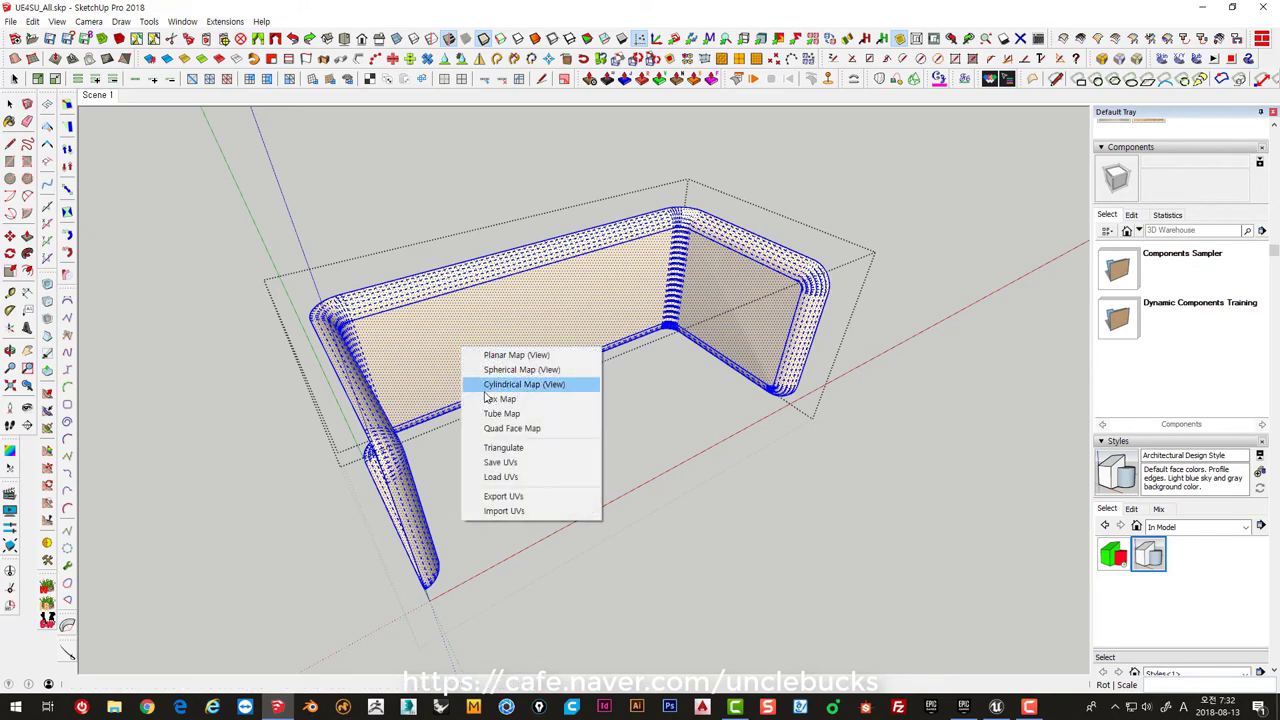
- Inspect the frame's cylindrical mapping from two angles, then exit the sofa editing
mouse_move(487, 398)
middle_down()
mouse_move(437, 463)
mouse_move(249, 394)
mouse_move(179, 264)
mouse_move(483, 194)
mouse_move(549, 149)
mouse_move(629, 291)
mouse_move(607, 245)
mouse_move(429, 451)
mouse_move(545, 370)
mouse_move(657, 423)
mouse_move(728, 488)
middle_up()
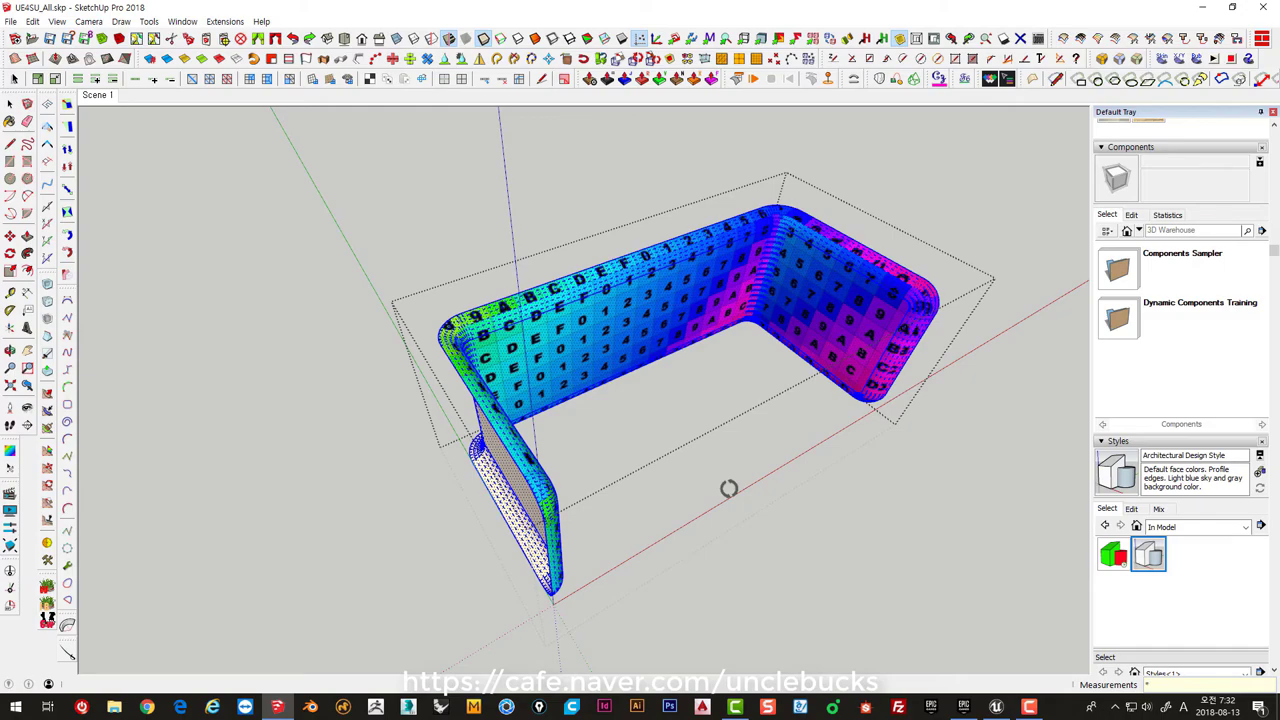
mouse_move(669, 371)
middle_down()
mouse_move(409, 289)
mouse_move(331, 457)
mouse_move(345, 272)
mouse_move(434, 166)
mouse_move(746, 203)
mouse_move(500, 398)
mouse_move(629, 419)
middle_up()
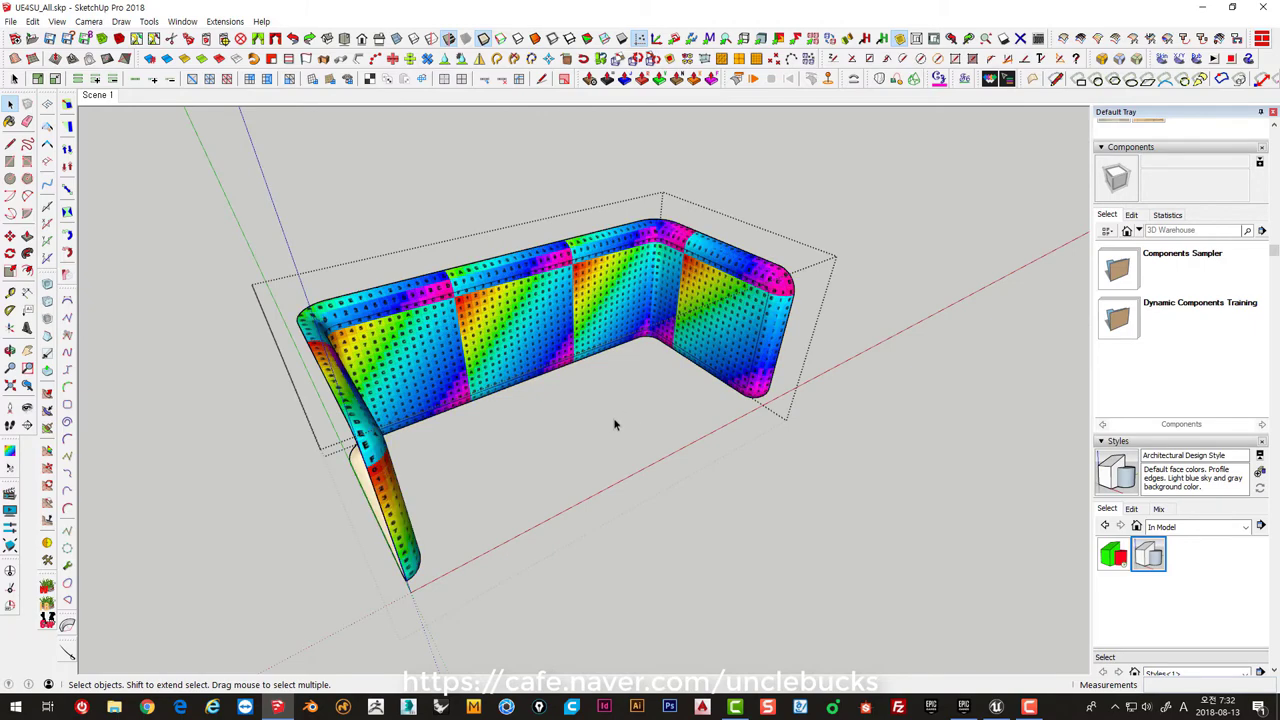
key(Escape)
key(Escape)
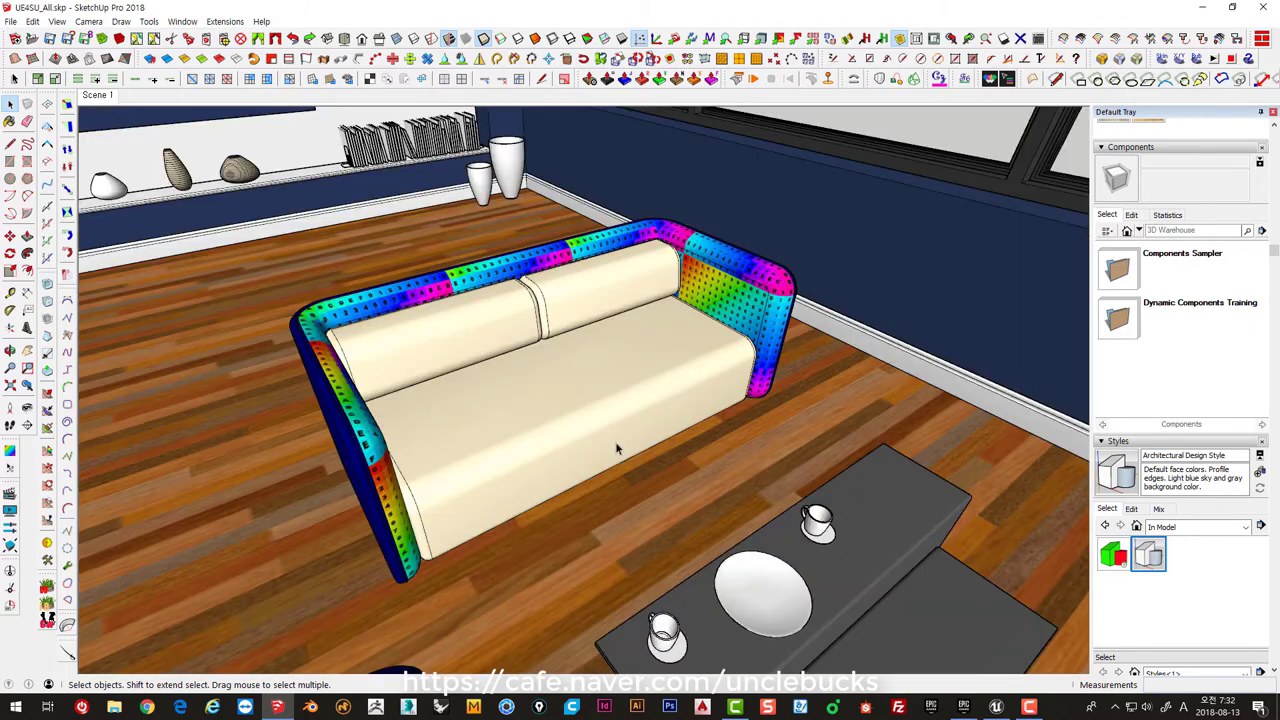
- Re-enter the sofa frame within the room, then close it again
middle_drag(614, 449, 243, 381)
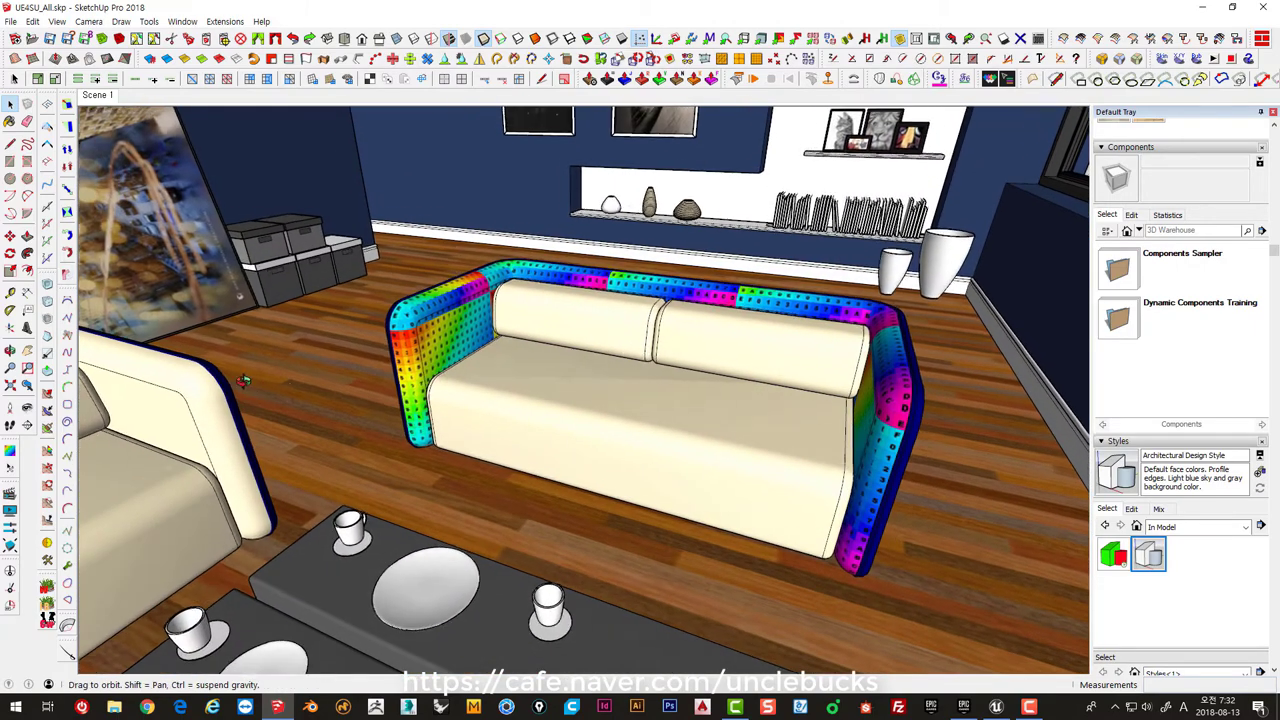
double_click(620, 365)
double_click(619, 359)
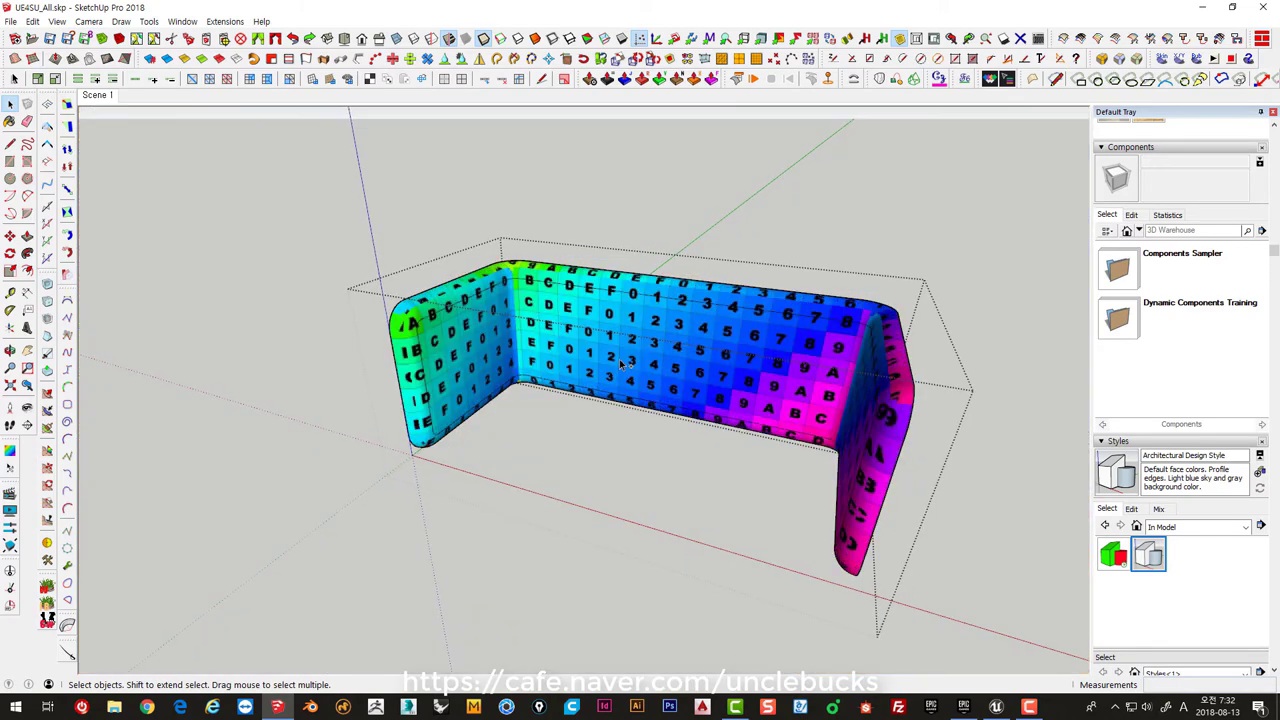
click(613, 456)
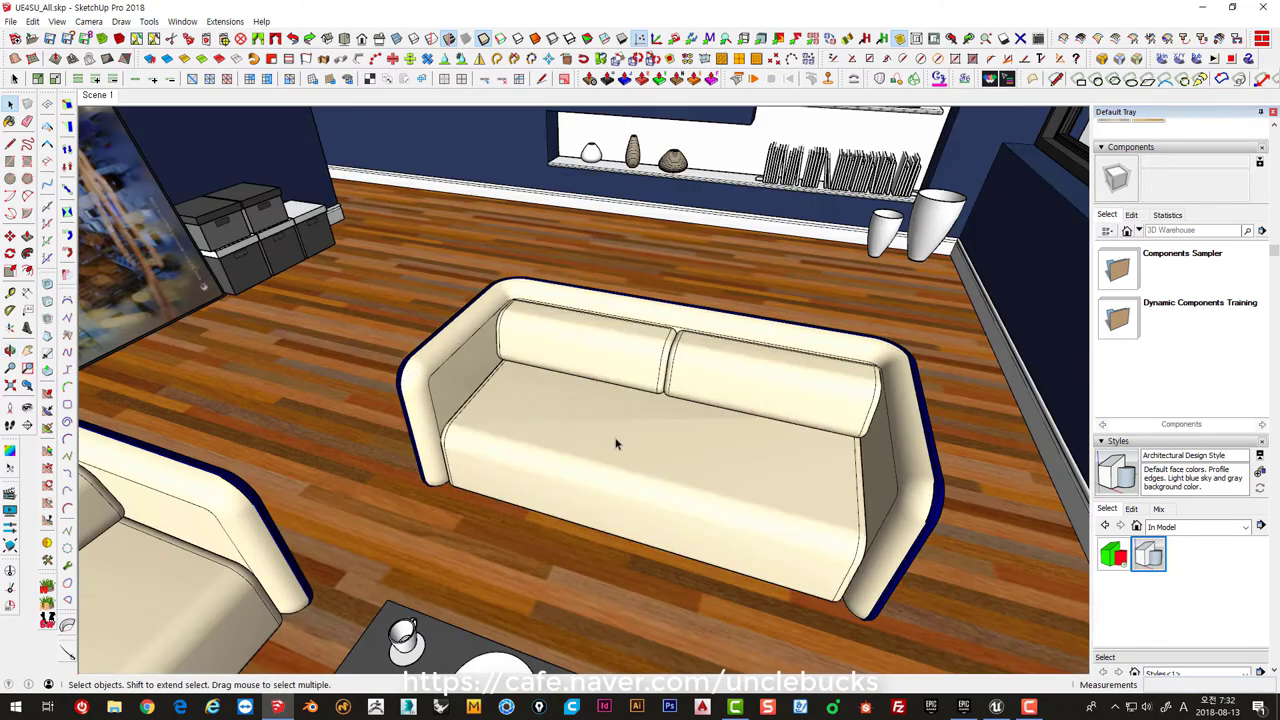